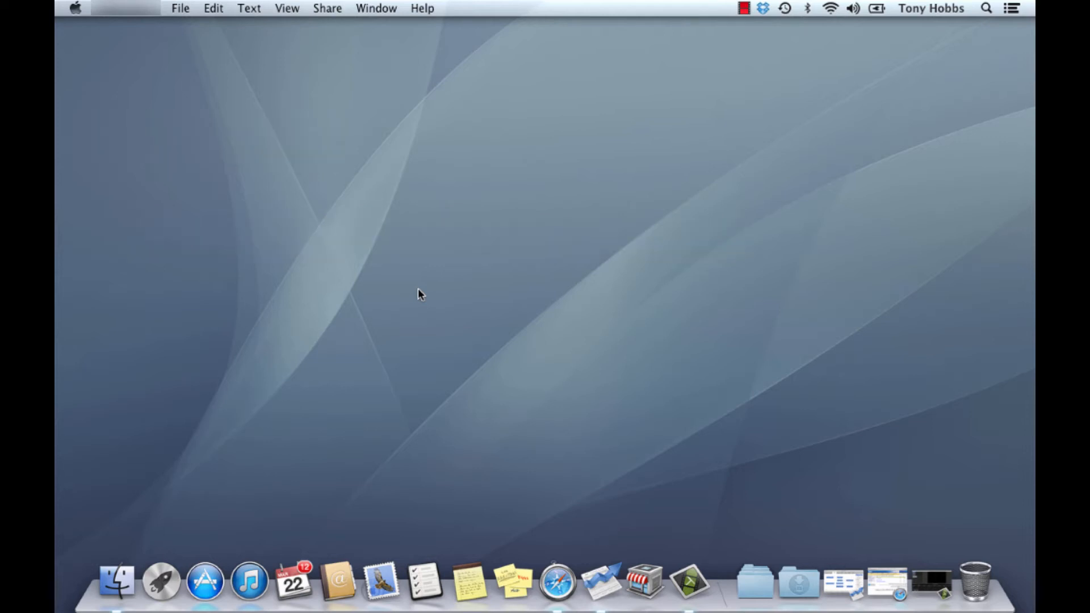
# Check the Mac's OS X version in About This Mac, then close that window.
pyautogui.click(423, 285)
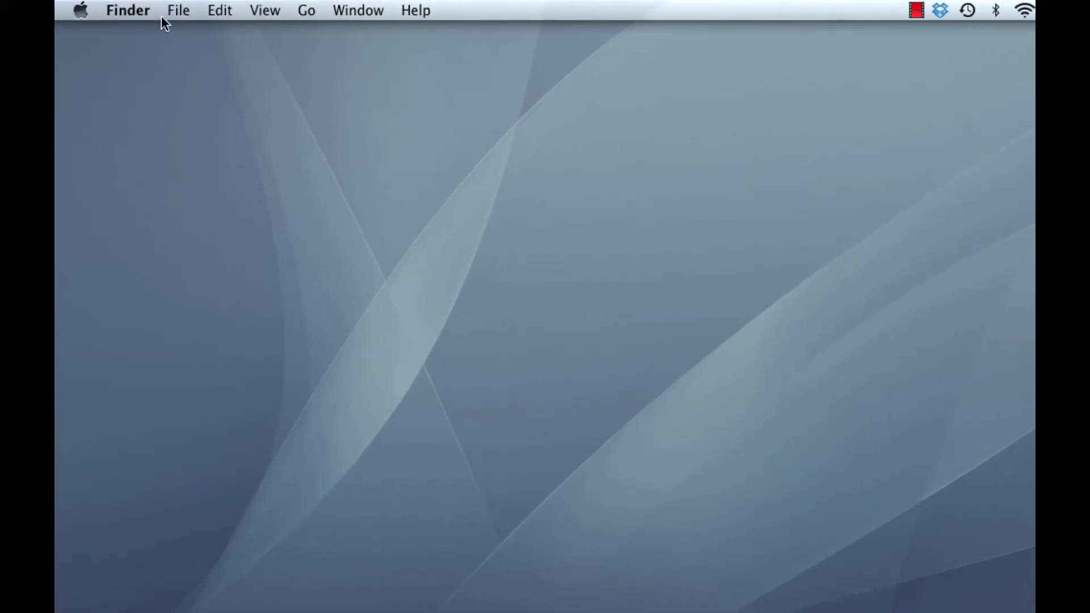
pyautogui.click(81, 12)
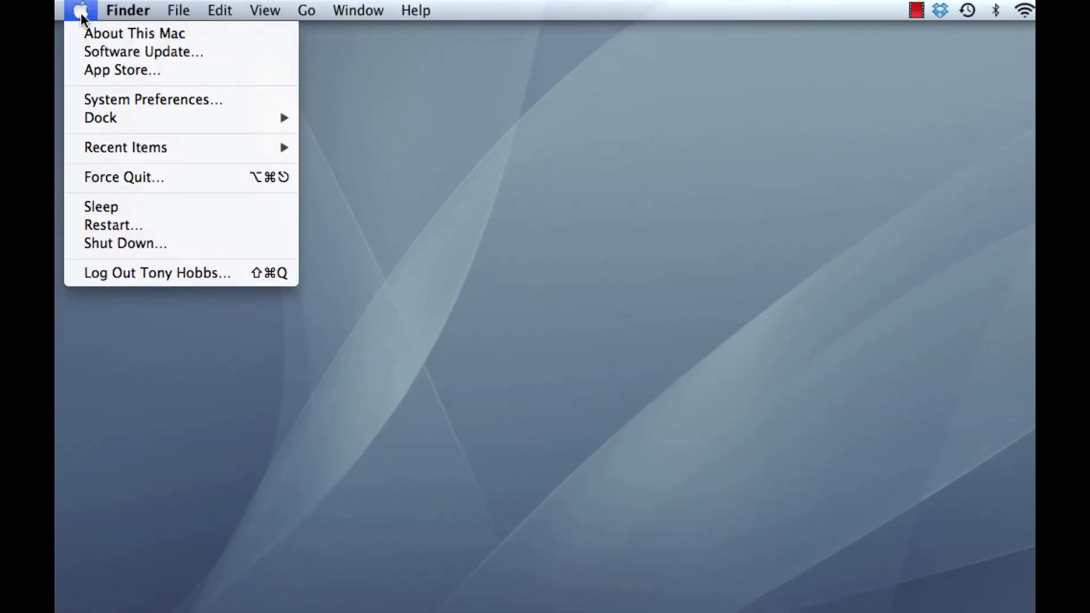
pyautogui.click(91, 33)
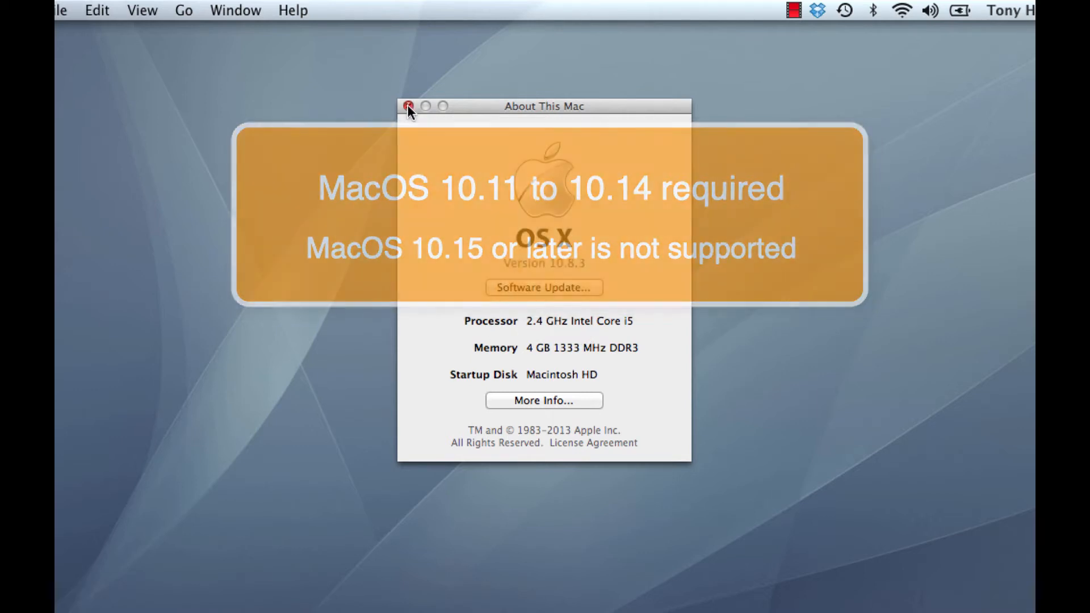
pyautogui.click(409, 107)
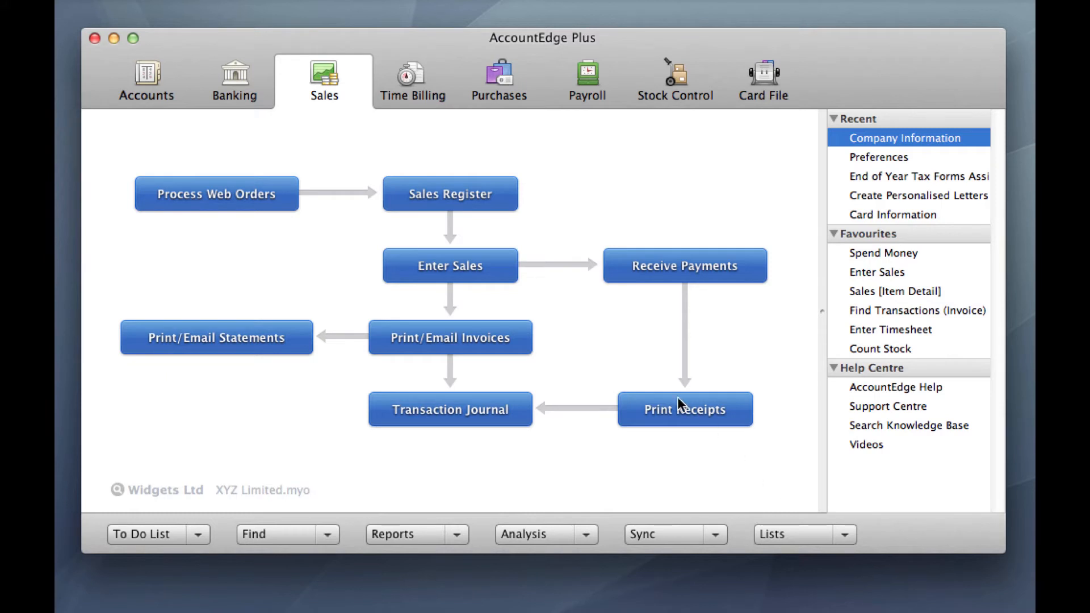
# Review the XYZ Limited Company File Overview (release Great Britain 2012) in the Company Data Auditor.
pyautogui.click(151, 77)
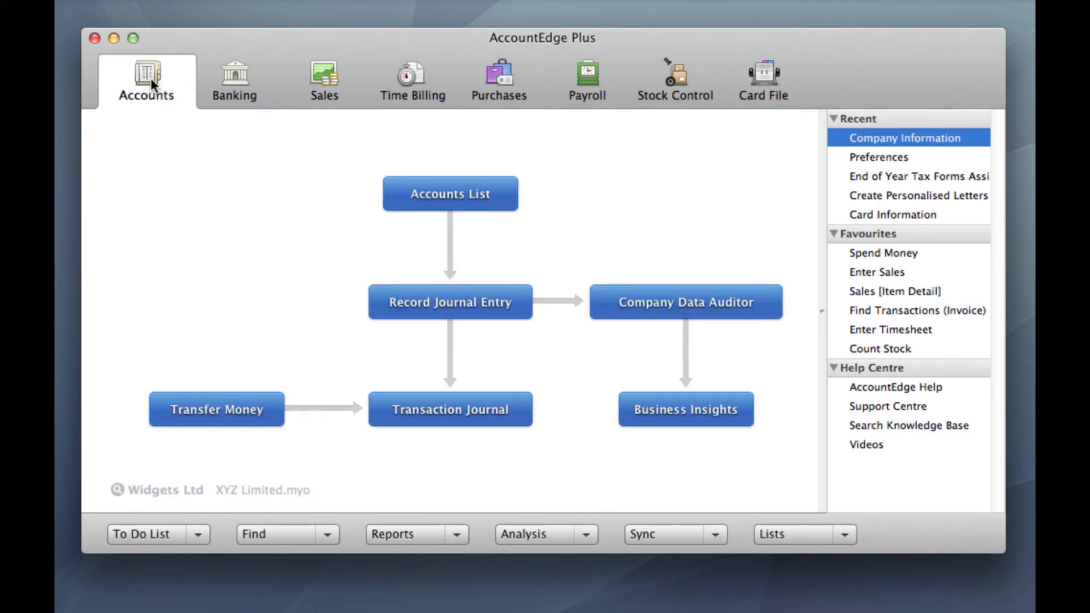
pyautogui.click(697, 303)
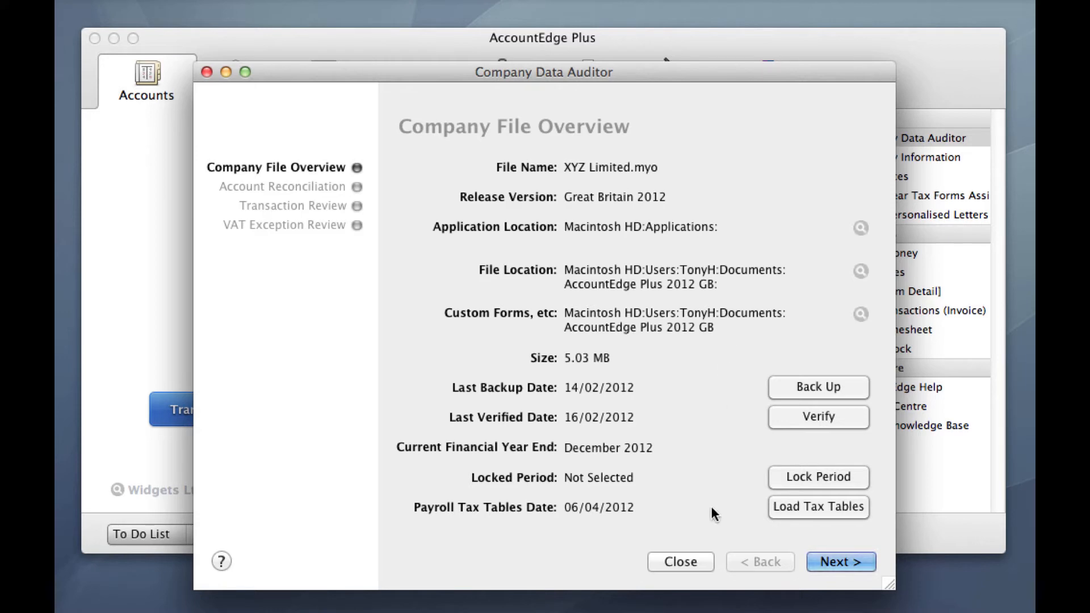
pyautogui.click(694, 564)
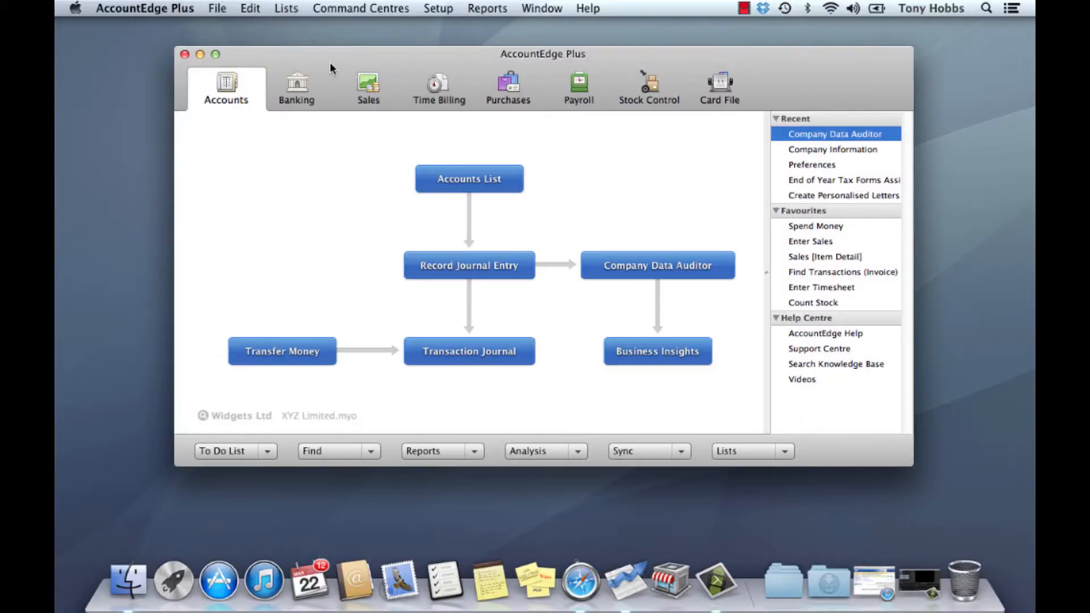
# Check the existing commercial registration, expiring 12-31-2013, and close the registration details.
pyautogui.click(152, 10)
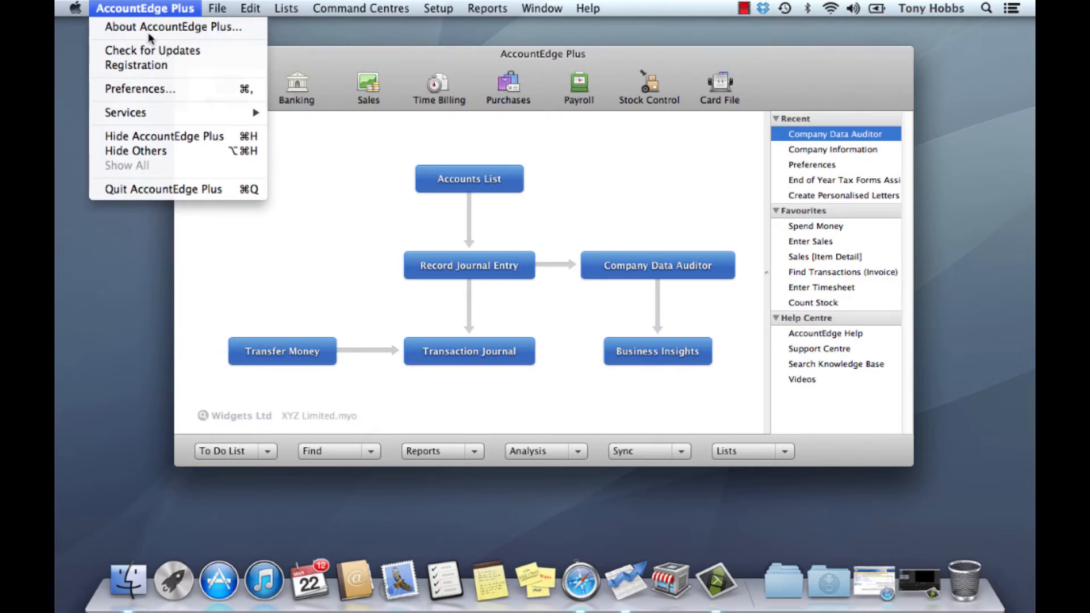
pyautogui.click(146, 66)
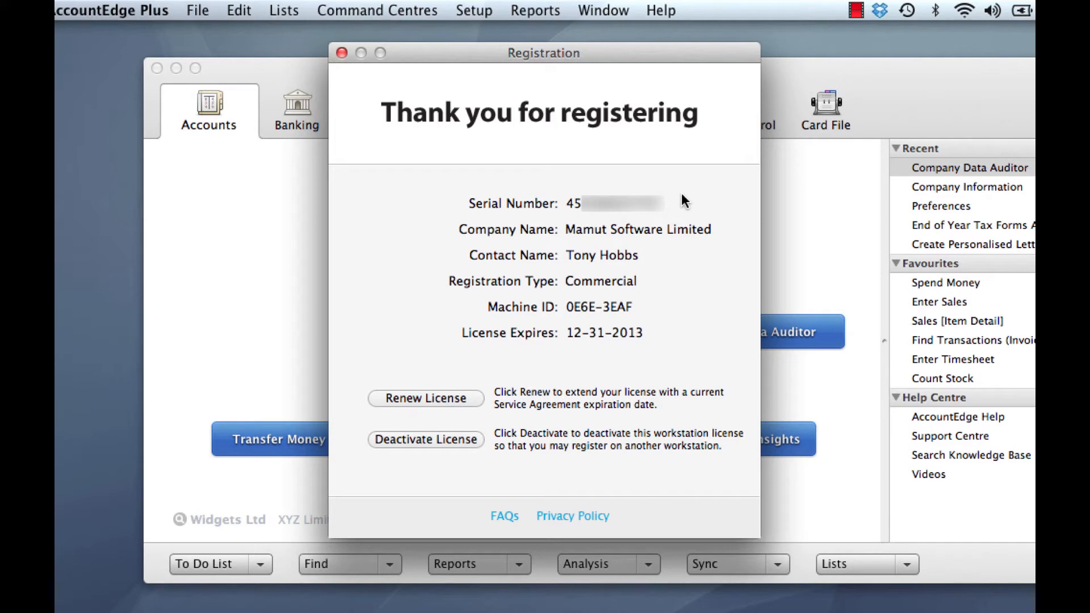
pyautogui.click(342, 53)
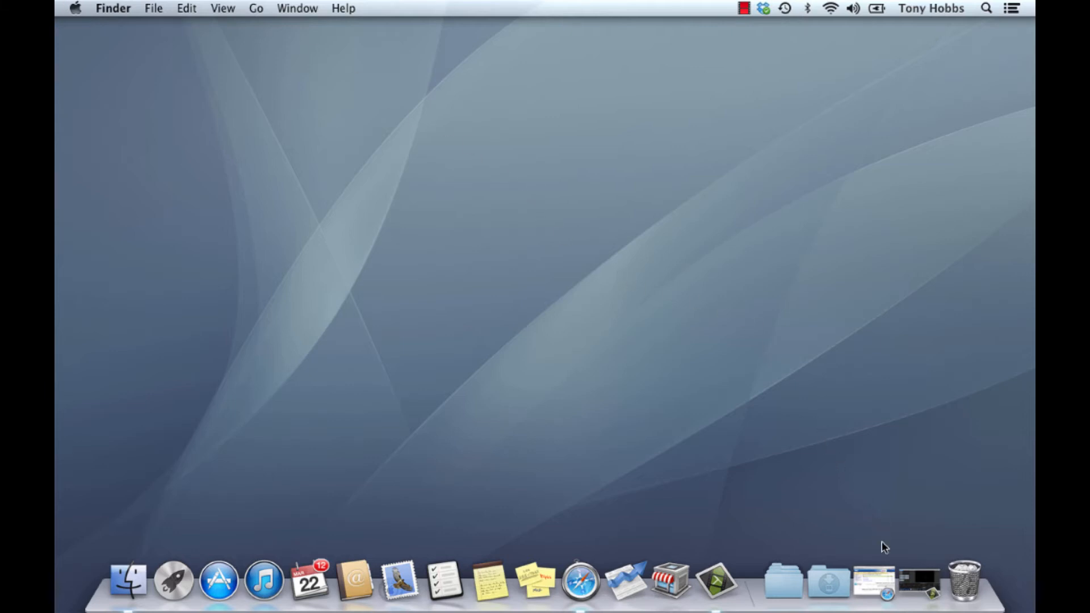
# Download AccountEdge Plus 2013.dmg from the Mamut page, open it and accept the licence agreement.
pyautogui.click(880, 579)
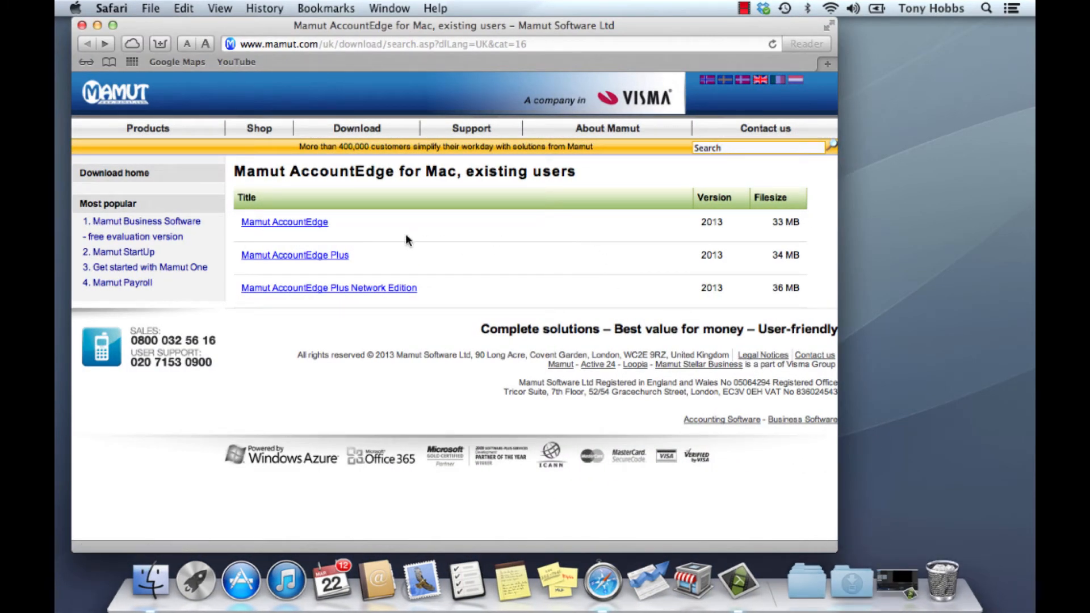
pyautogui.click(328, 259)
pyautogui.click(291, 236)
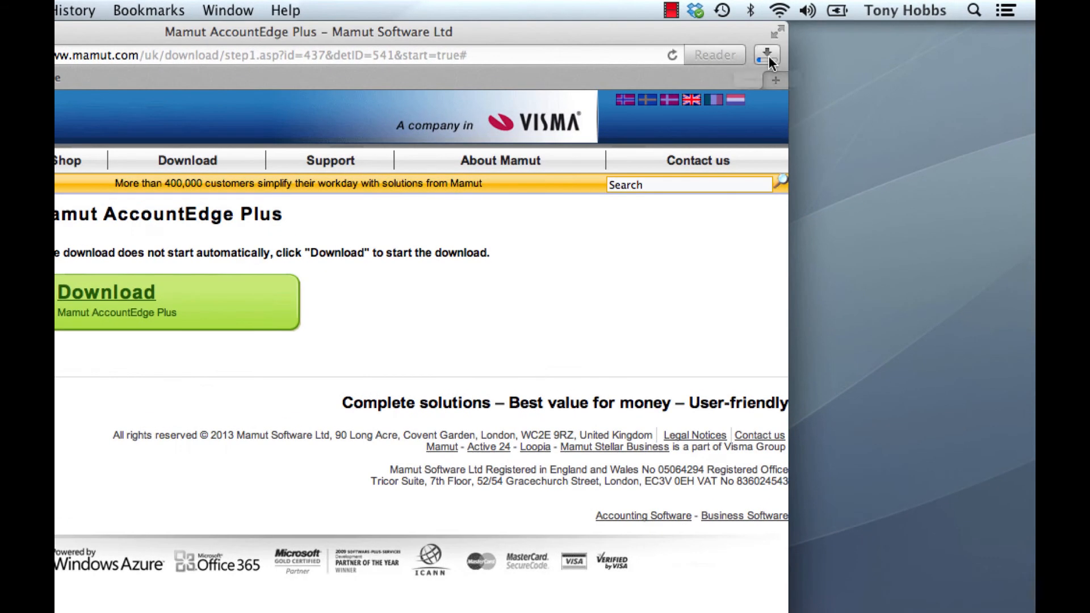
pyautogui.click(767, 55)
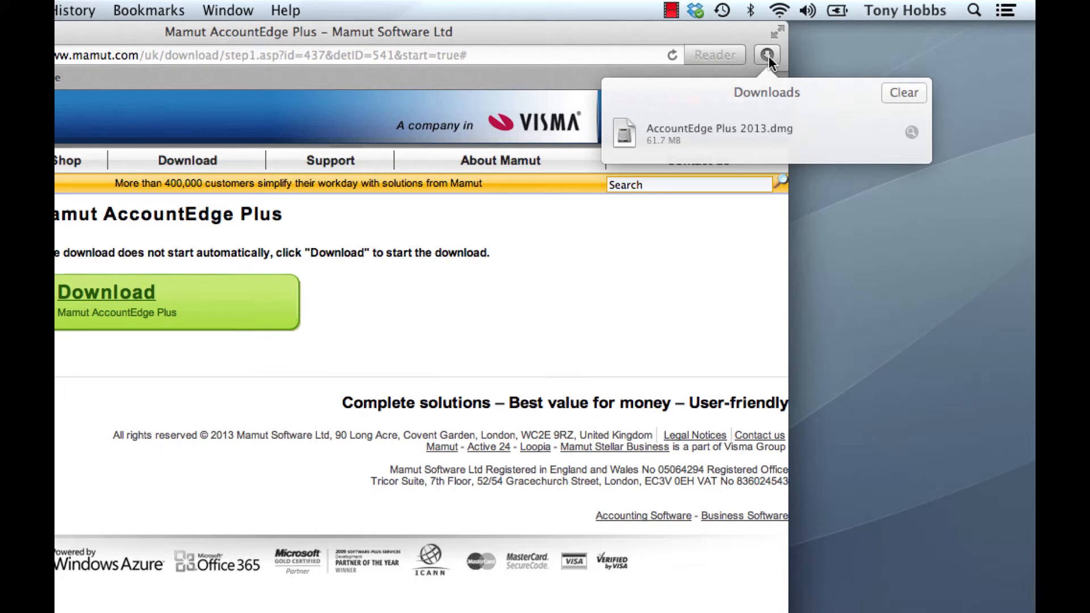
pyautogui.doubleClick(755, 135)
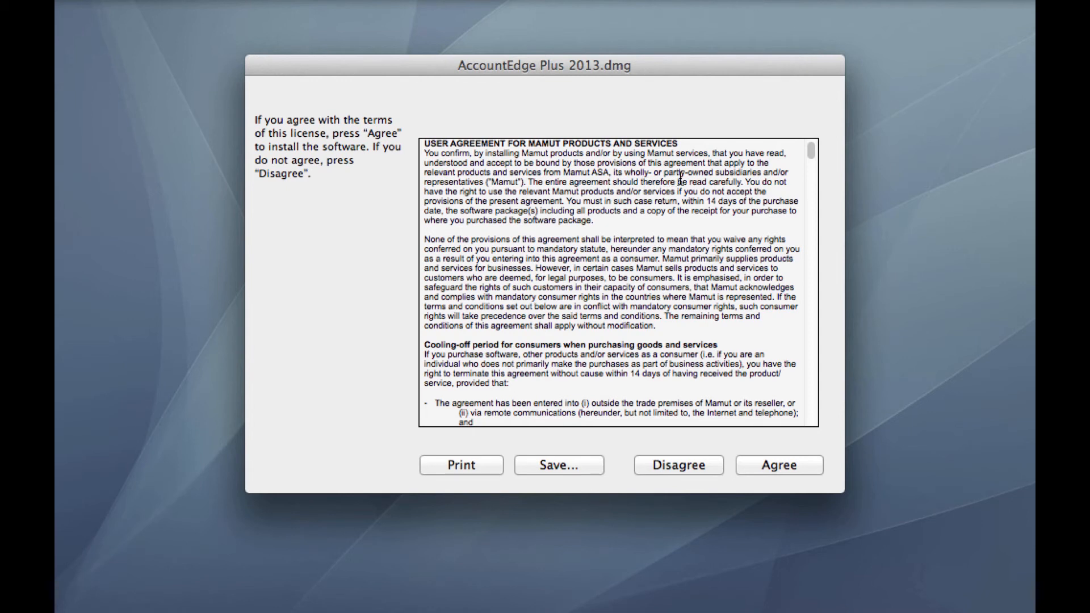
pyautogui.click(778, 470)
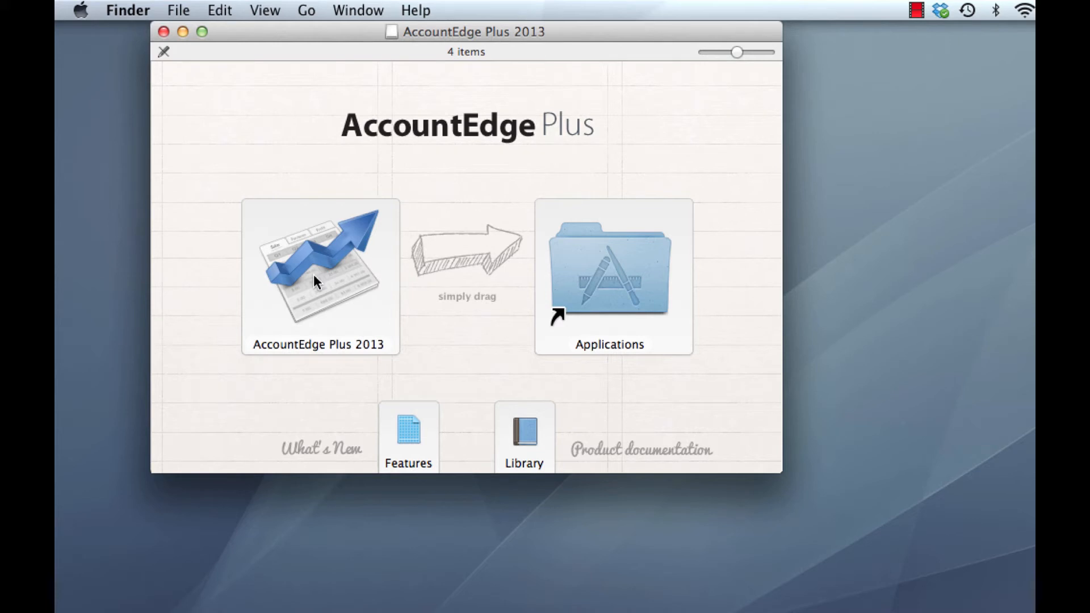
# Install AccountEdge Plus 2013 into the Applications folder and view it there.
pyautogui.moveTo(313, 274); pyautogui.dragTo(594, 274)
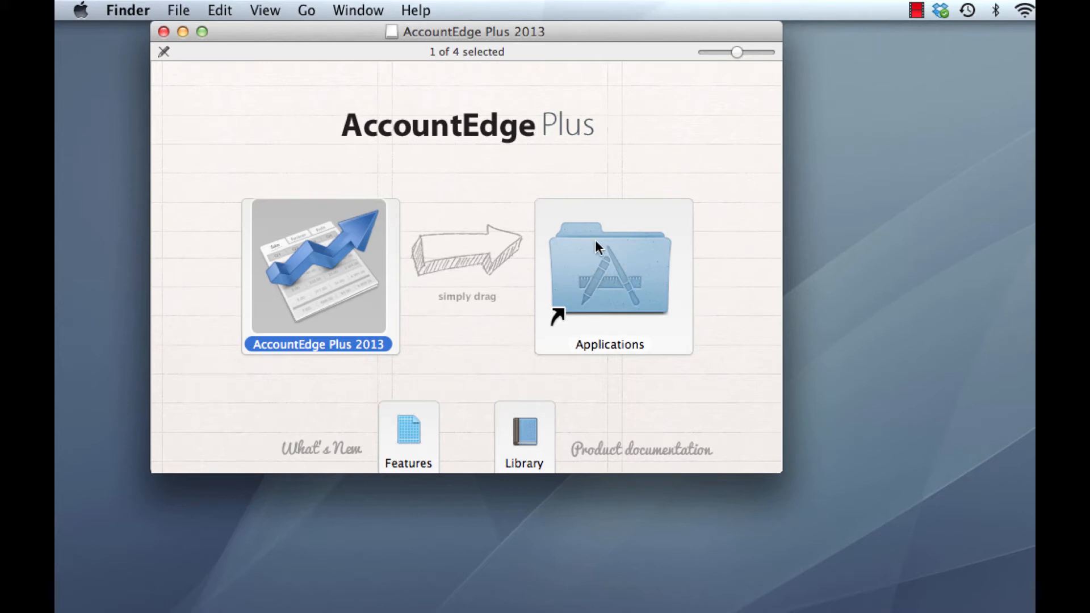
pyautogui.doubleClick(613, 272)
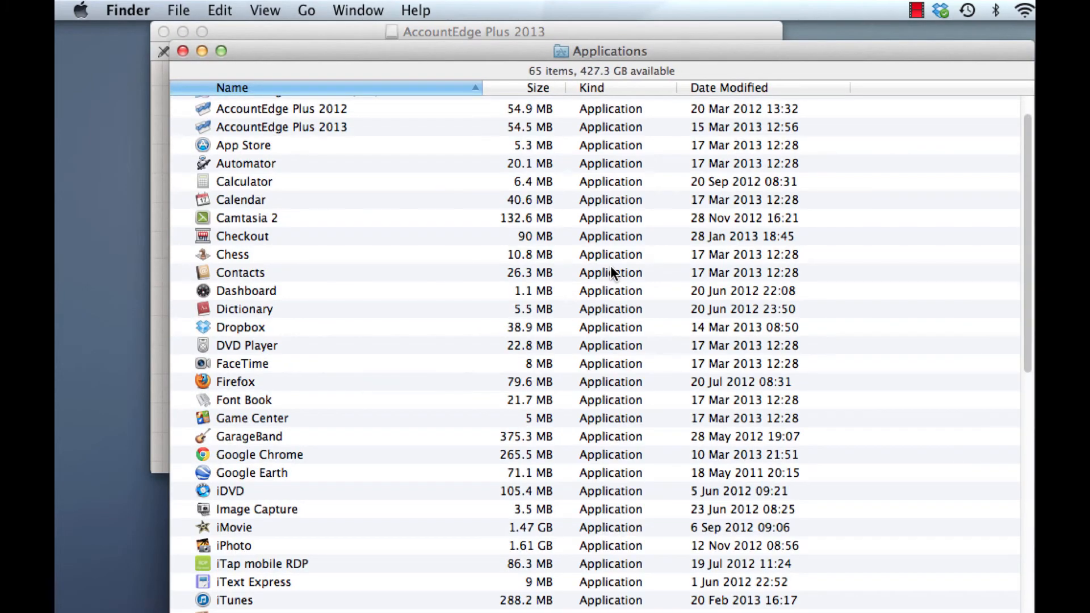
pyautogui.scroll(2, 721, 283)
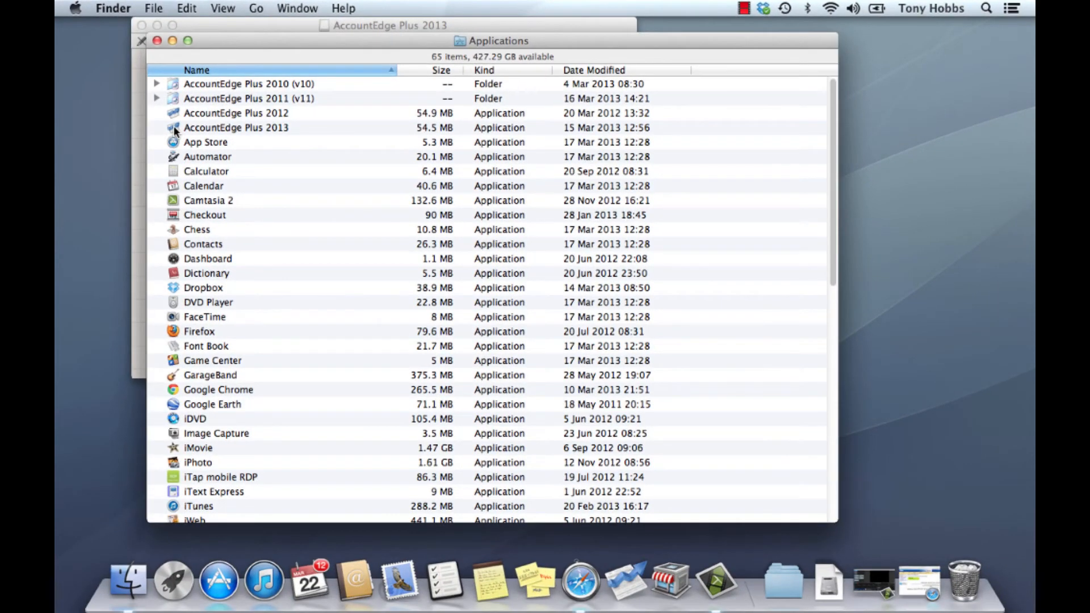
# Add AccountEdge Plus 2013 to the Dock and remove AccountEdge Plus 2012 from it.
pyautogui.moveTo(173, 125); pyautogui.dragTo(609, 585)
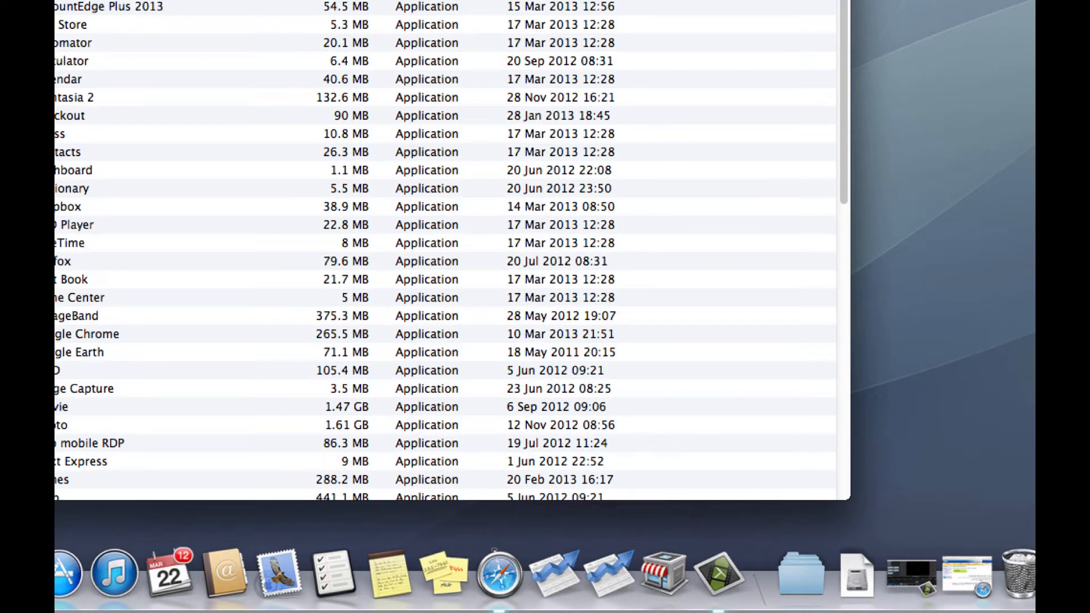
pyautogui.press('super+w')
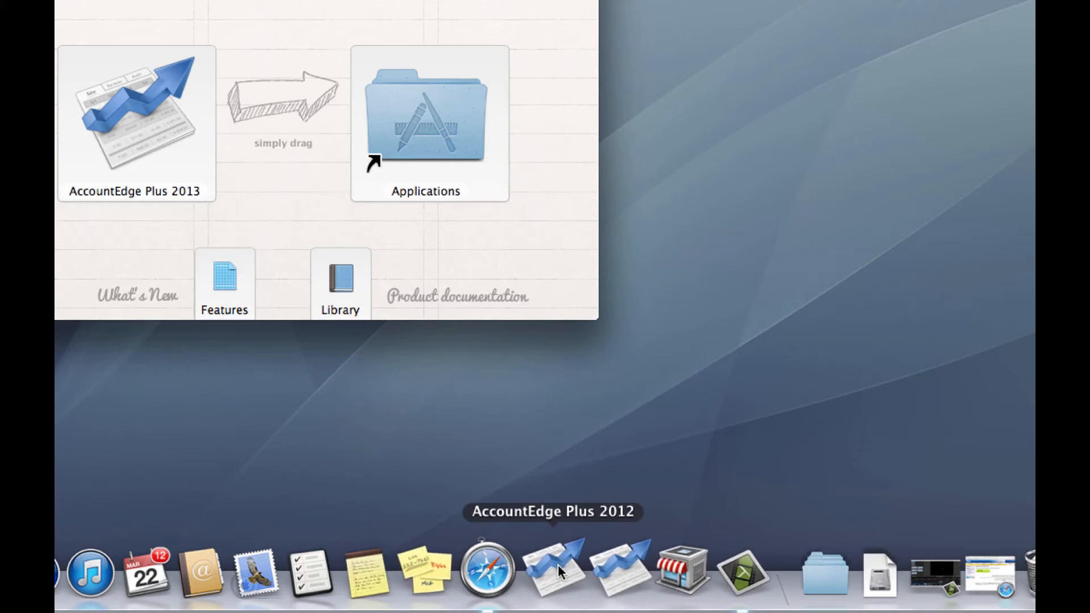
pyautogui.moveTo(558, 565); pyautogui.dragTo(468, 428)
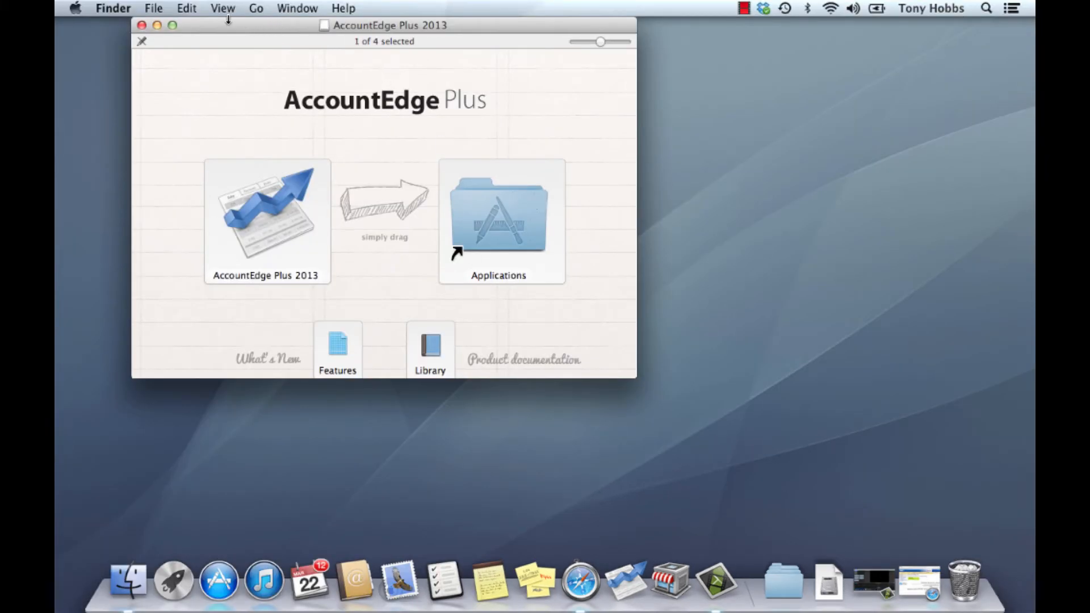
# Close the installer, launch AccountEdge Plus 2013 and begin registration from its 30-day trial Welcome window.
pyautogui.click(142, 26)
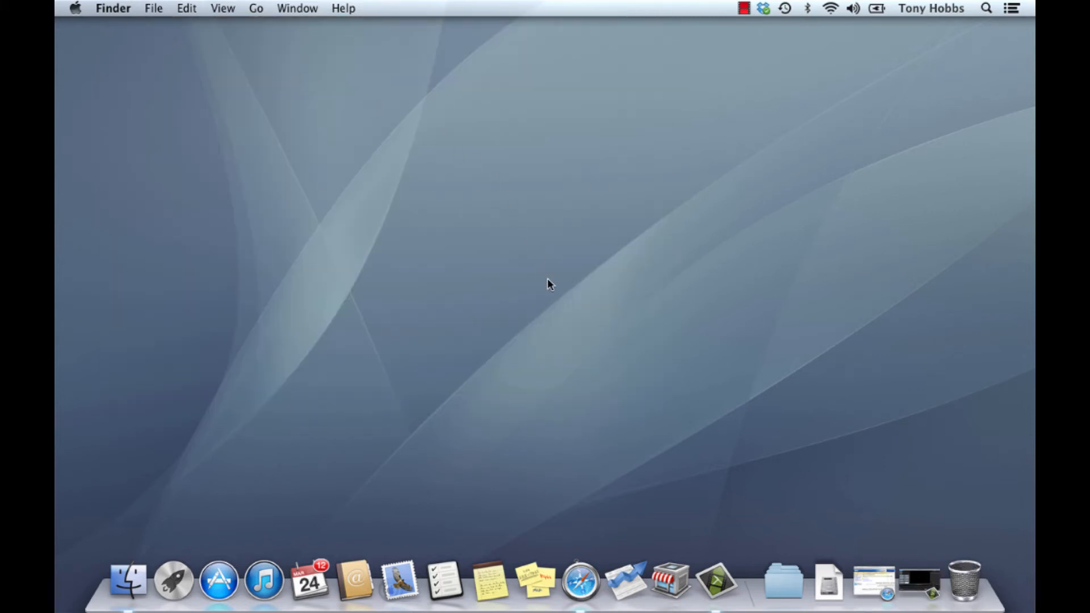
pyautogui.click(629, 591)
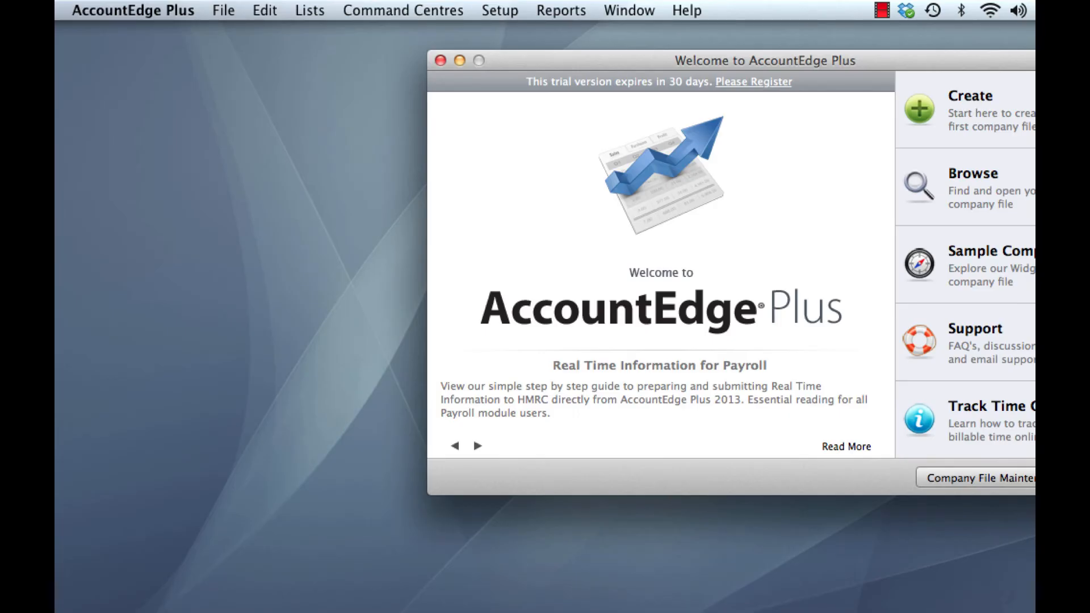
pyautogui.moveTo(781, 63); pyautogui.dragTo(564, 74)
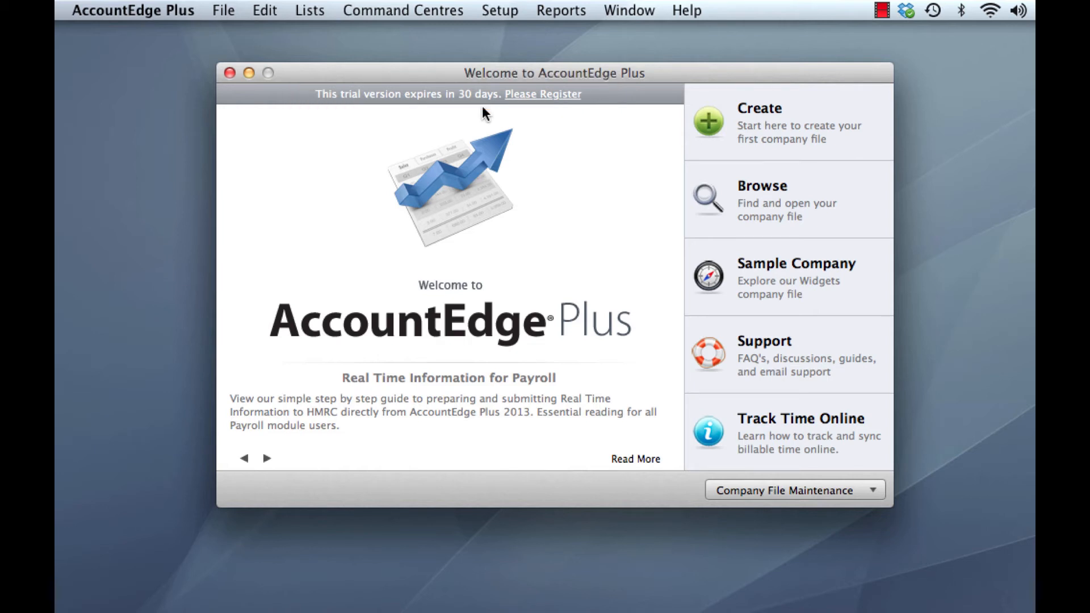
pyautogui.click(541, 95)
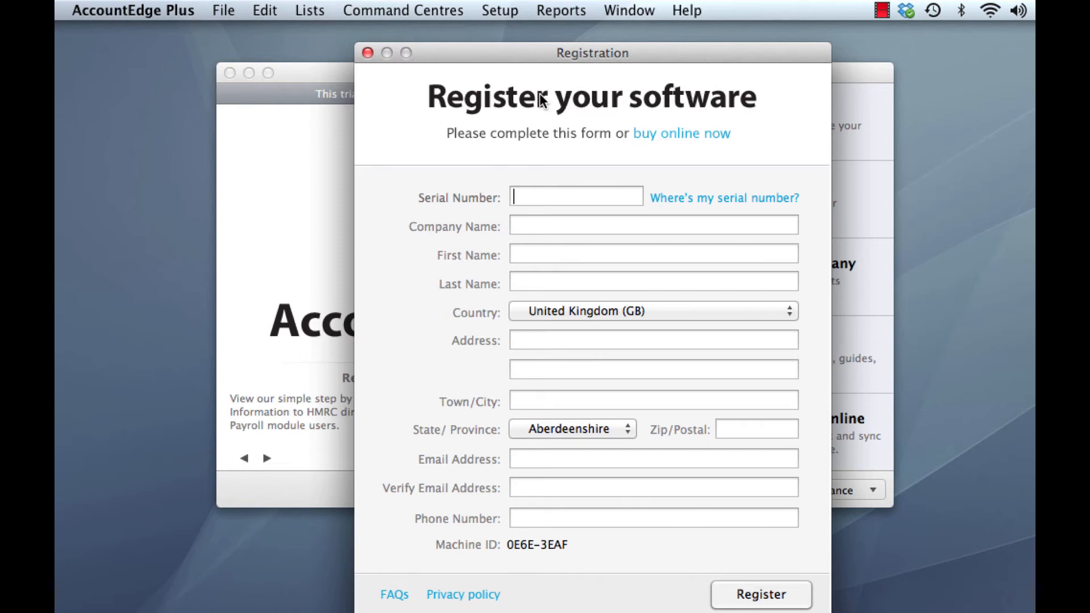
# Enter the serial number, company name Widgets Limited and the contact's name in the registration form.
pyautogui.write('45')
pyautogui.press('Tab')
pyautogui.write('Widgets ')
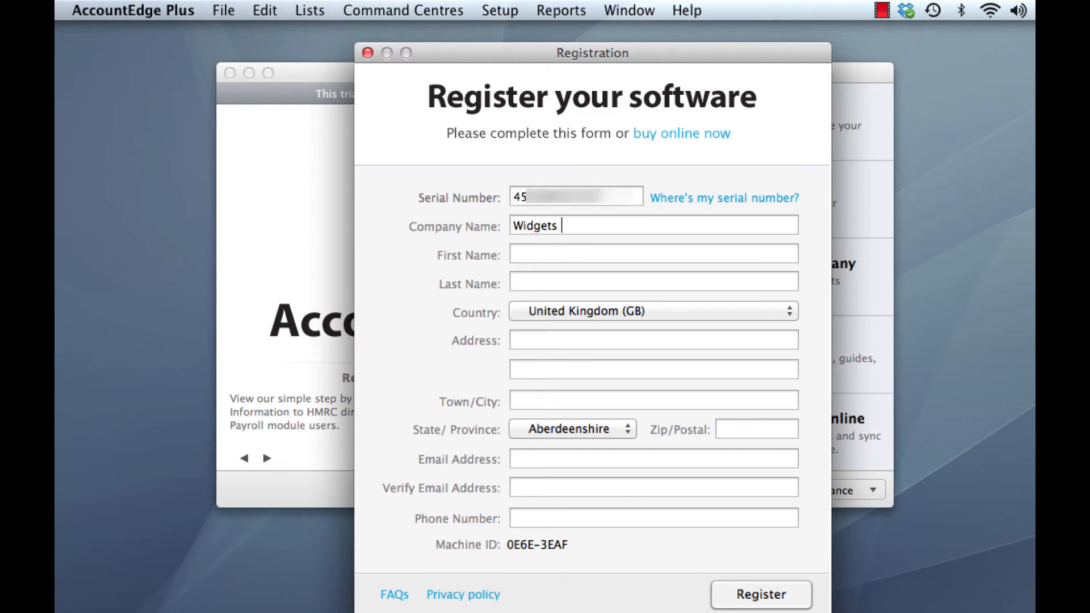
pyautogui.write('Limited')
pyautogui.press('Tab')
pyautogui.write('John')
# Fill in the contact's address, postcode, e-mail (twice) and phone number, then submit the registration.
pyautogui.press('Tab')
pyautogui.write('Smith')
pyautogui.press('Tab')
pyautogui.press('Tab')
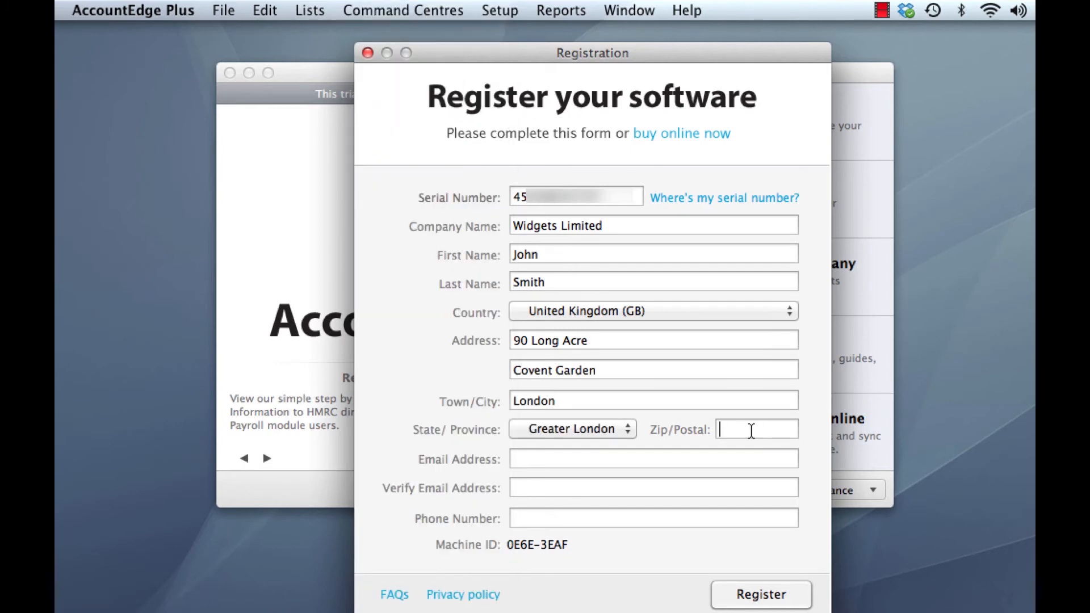
pyautogui.write('WC2E 9RZ')
pyautogui.press('Tab')
pyautogui.press('Tab')
pyautogui.press('Tab')
pyautogui.write('0155555')
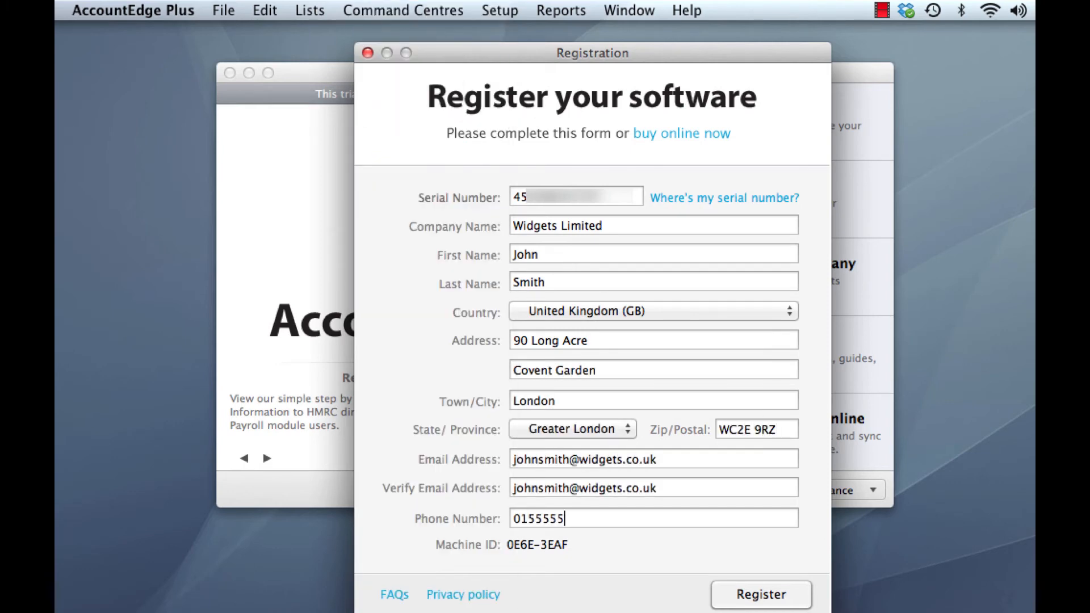
pyautogui.write('5555')
pyautogui.click(784, 595)
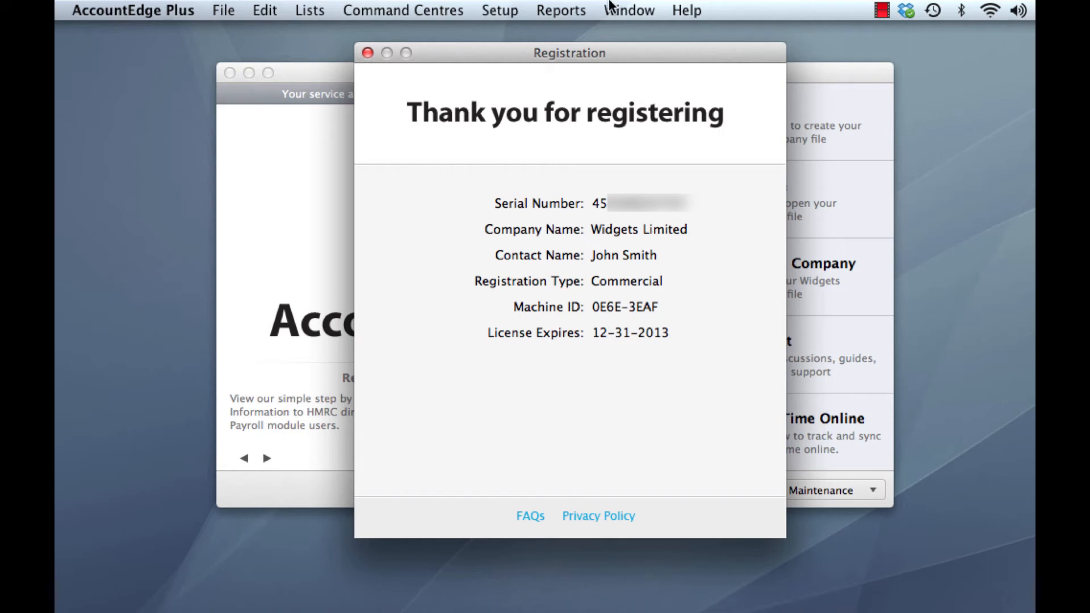
# Close the registration confirmation, leaving the Welcome window showing 282 days of service agreement.
pyautogui.click(368, 53)
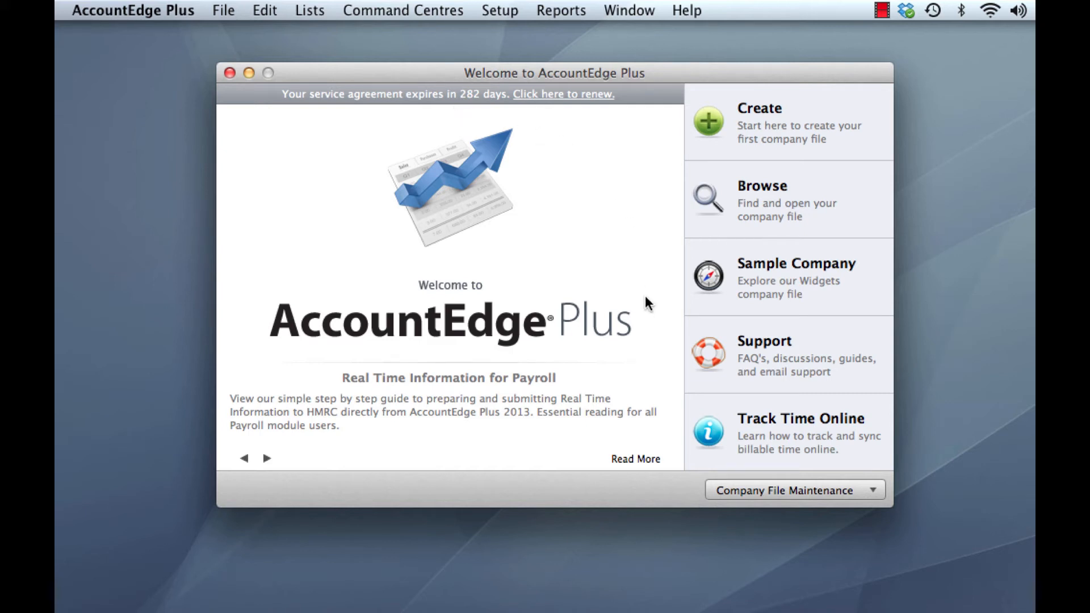
pyautogui.click(811, 499)
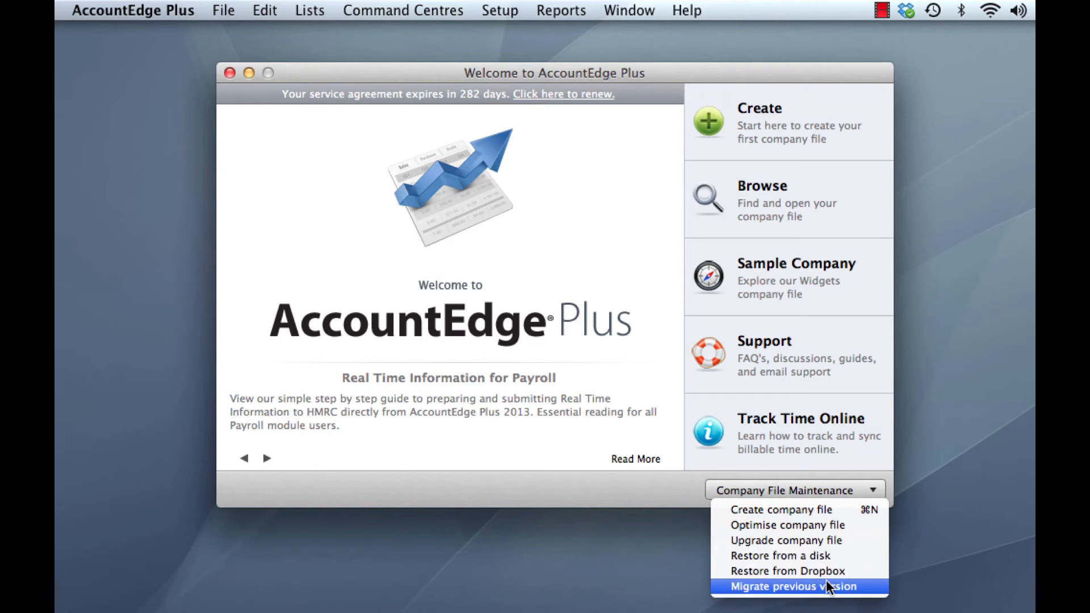
# Migrate the customised forms and reports from AccountEdge Plus 2012 into the 2013 version.
pyautogui.click(795, 587)
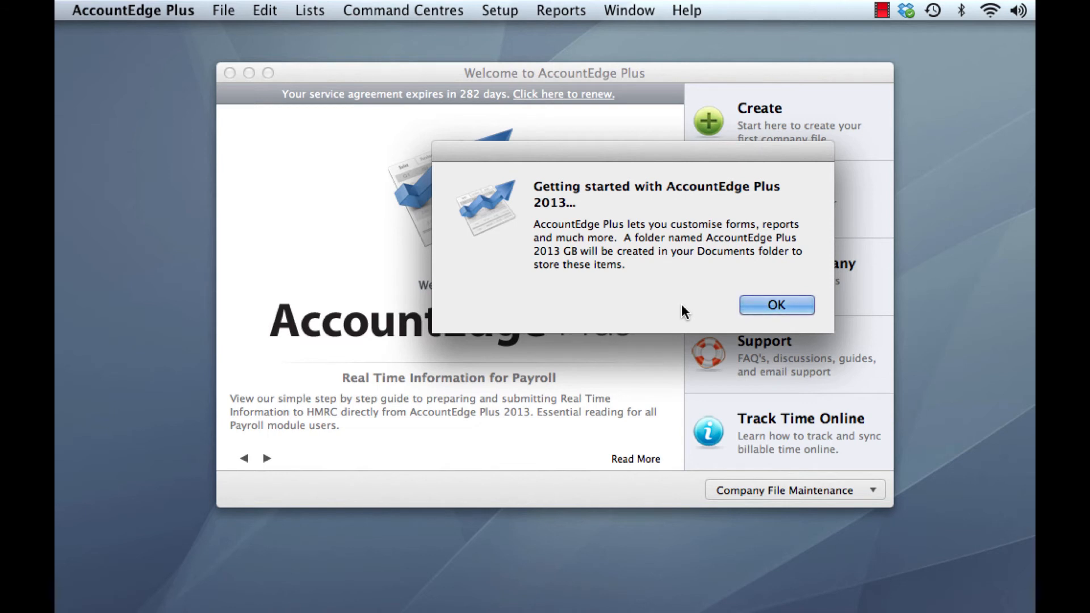
pyautogui.click(776, 305)
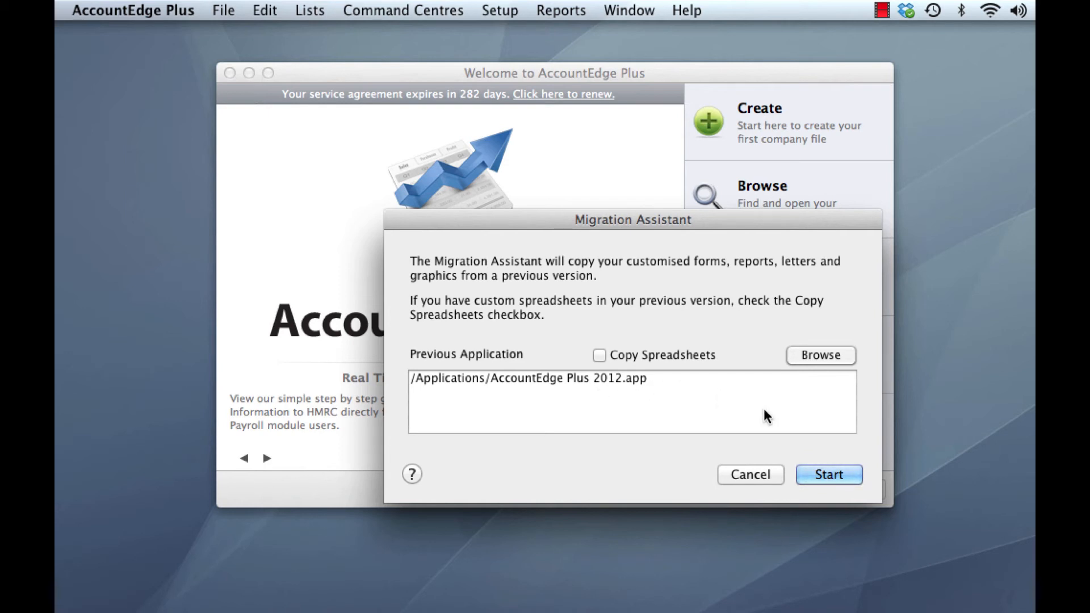
pyautogui.click(829, 474)
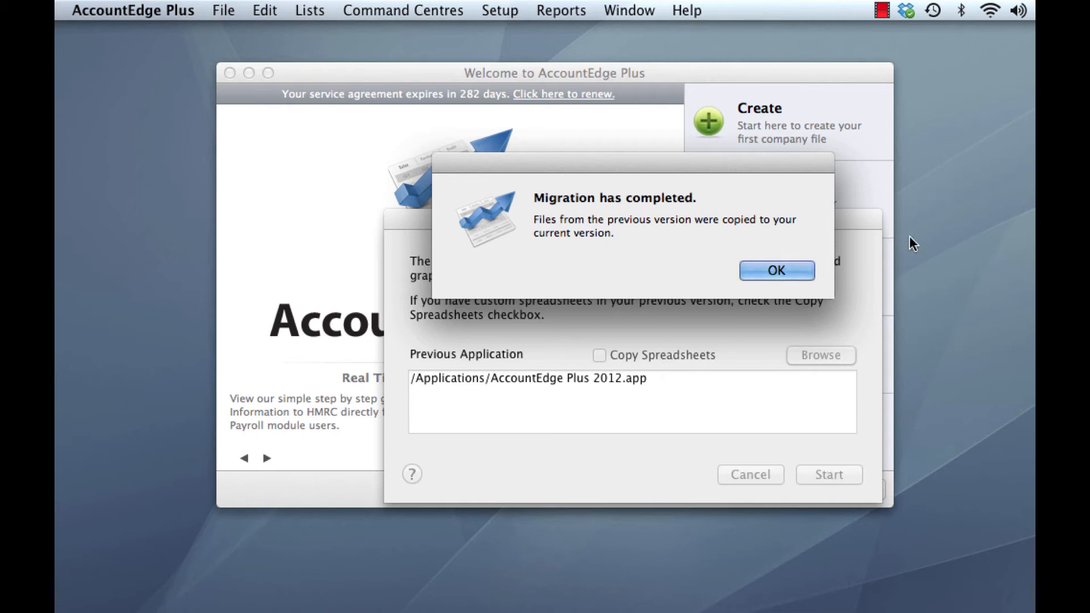
pyautogui.click(779, 271)
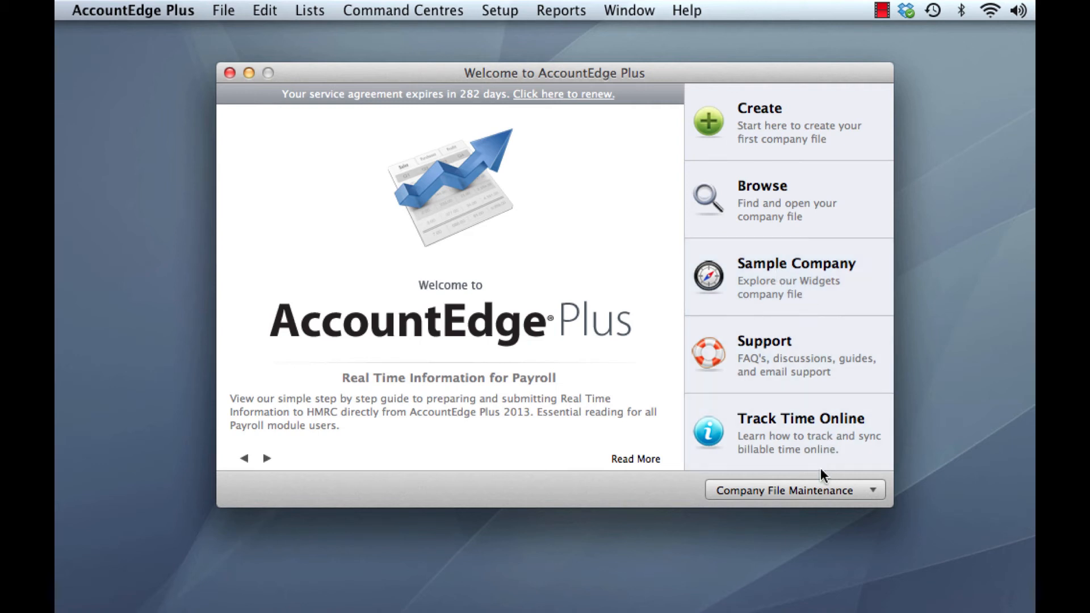
# Start the Upgrade Assistant for a company file and browse for the file to upgrade.
pyautogui.click(821, 498)
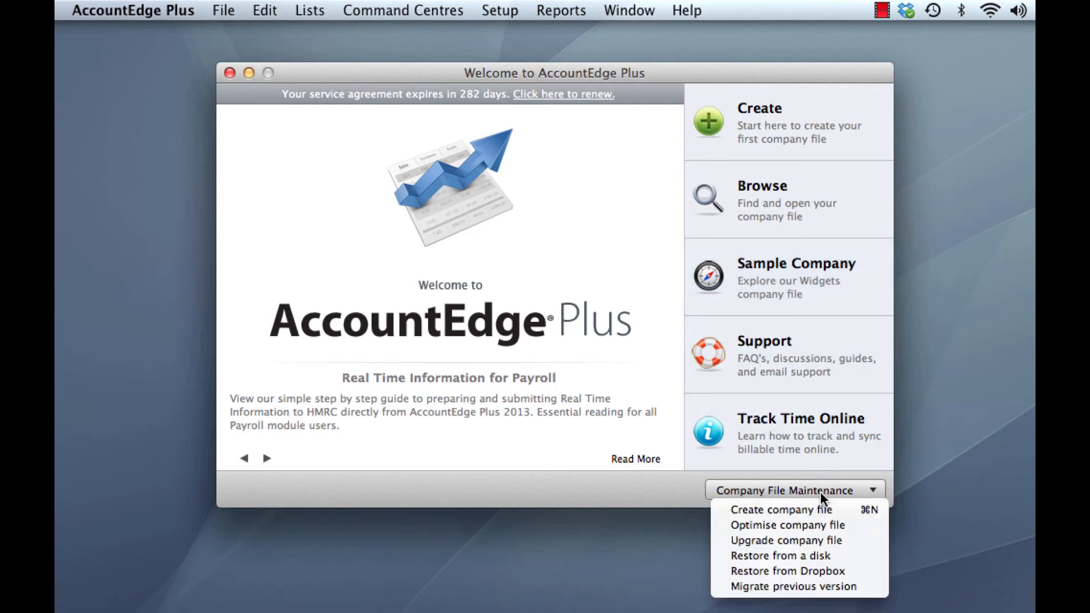
pyautogui.click(847, 541)
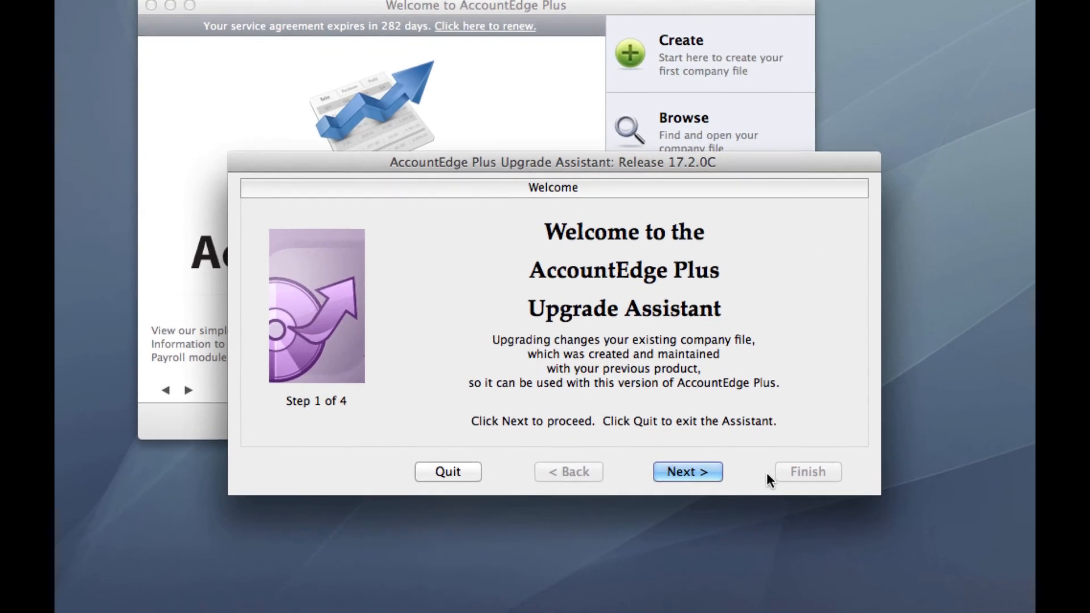
pyautogui.click(677, 465)
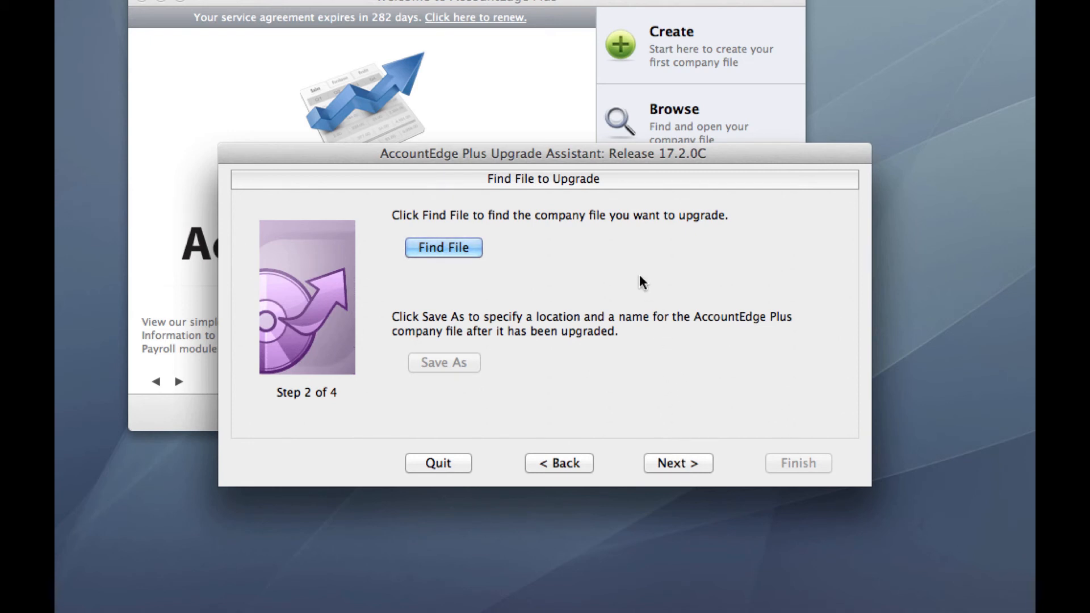
pyautogui.click(463, 247)
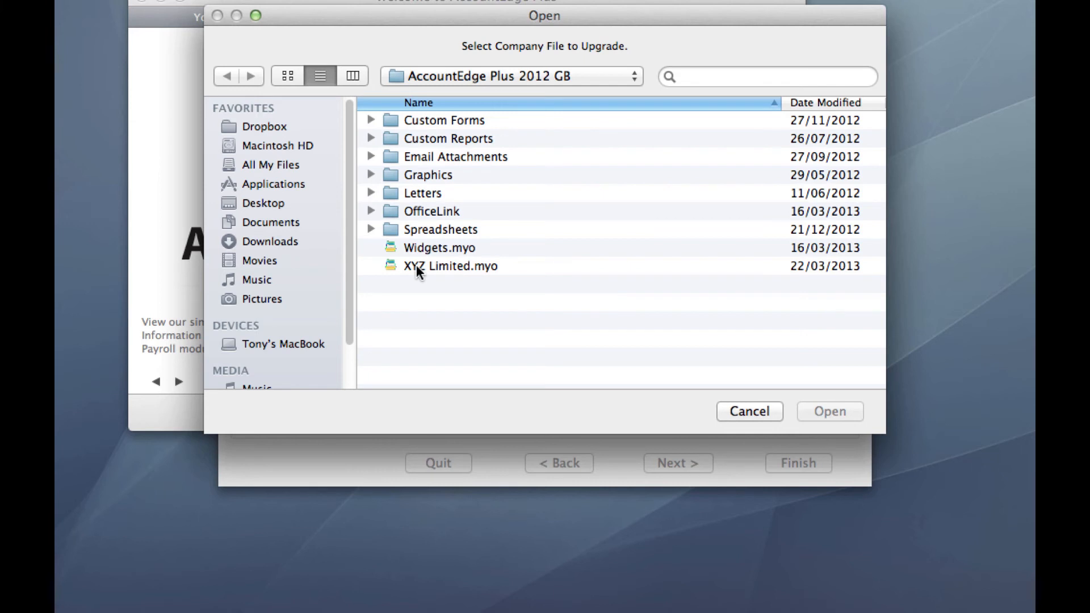
# Choose XYZ Limited.myo from the AccountEdge Plus 2012 GB folder as the file to upgrade.
pyautogui.click(434, 267)
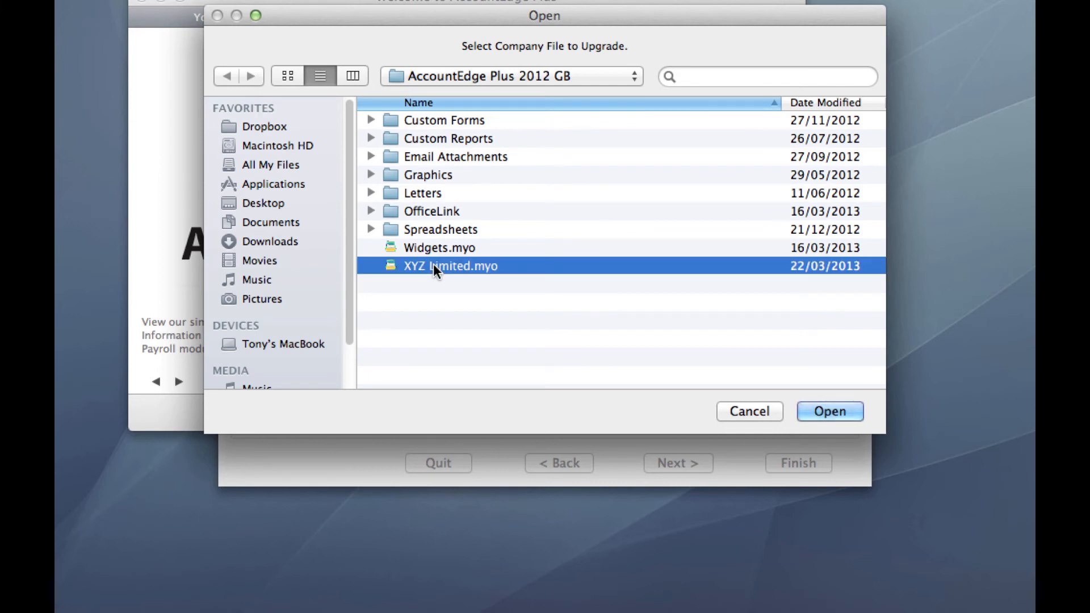
pyautogui.click(836, 410)
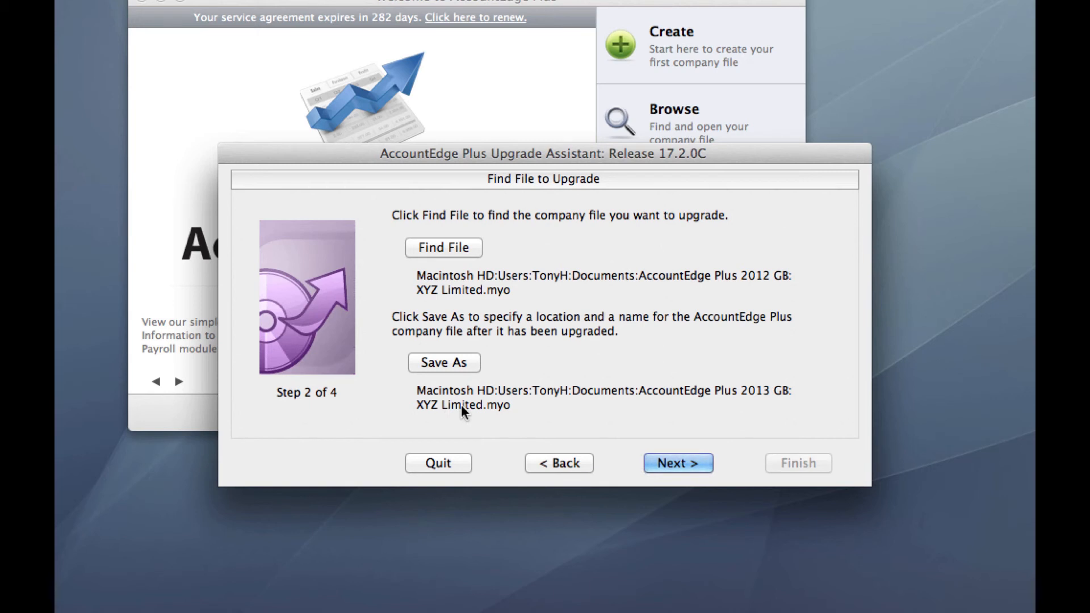
pyautogui.click(451, 362)
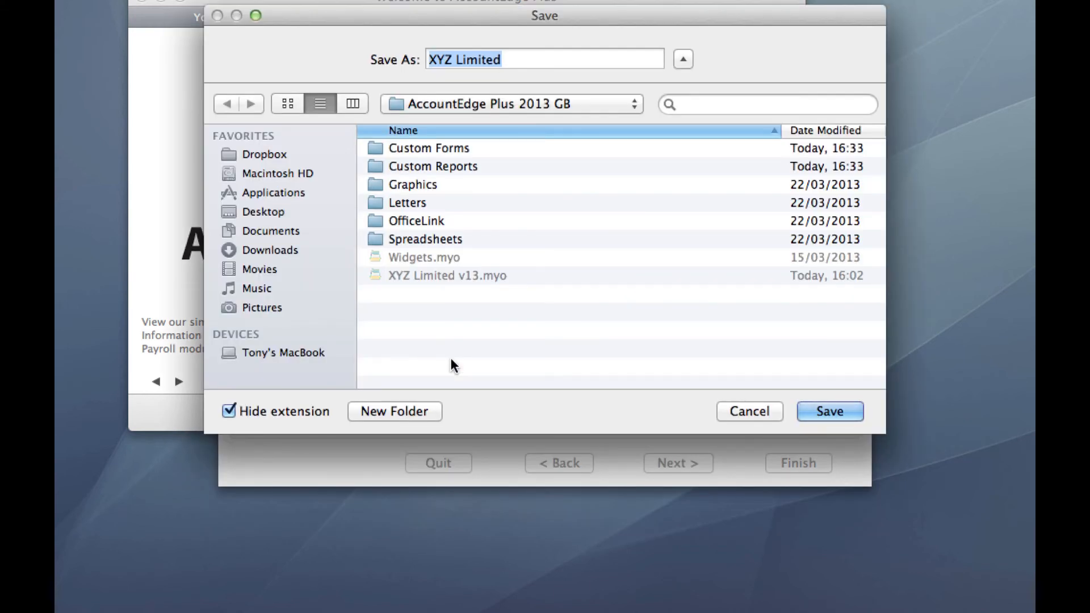
# Save the upgraded copy as XYZ Limited v13.myo in AccountEdge Plus 2013 GB and advance to confirmation.
pyautogui.click(518, 59)
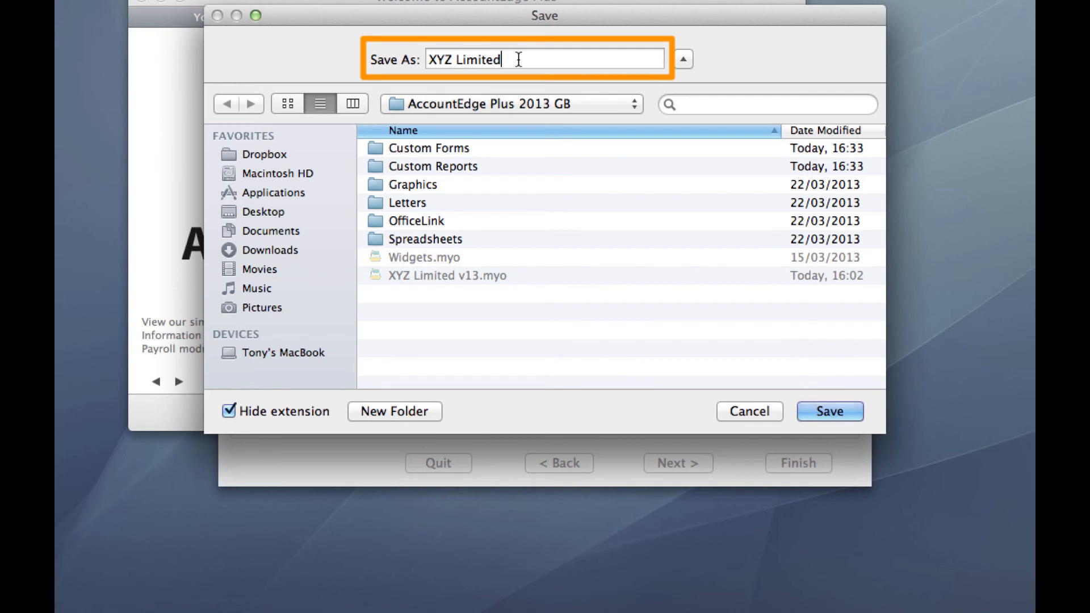
pyautogui.write('v13')
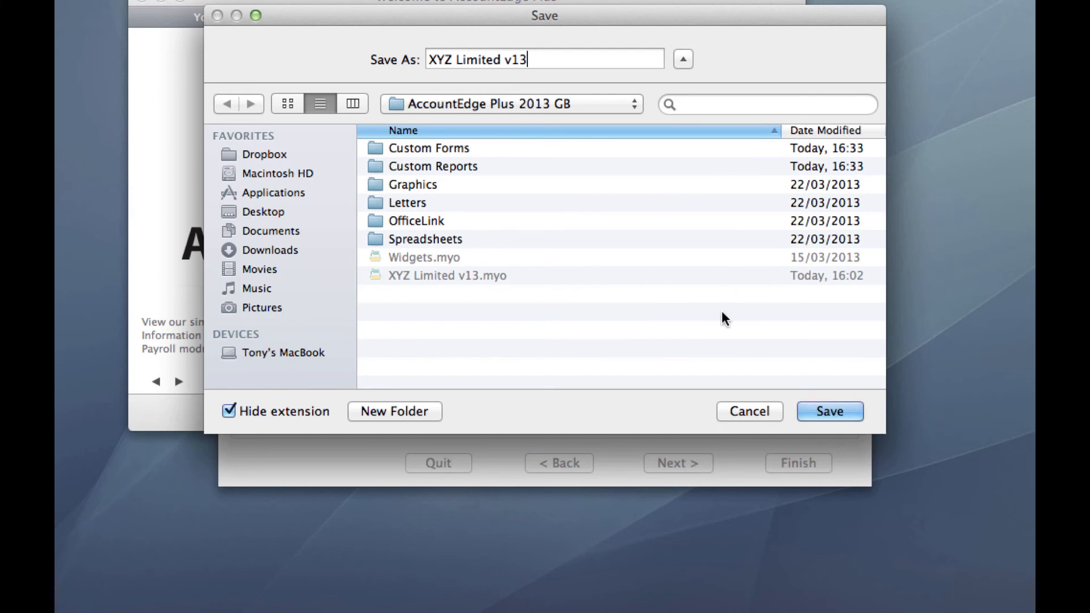
pyautogui.click(834, 410)
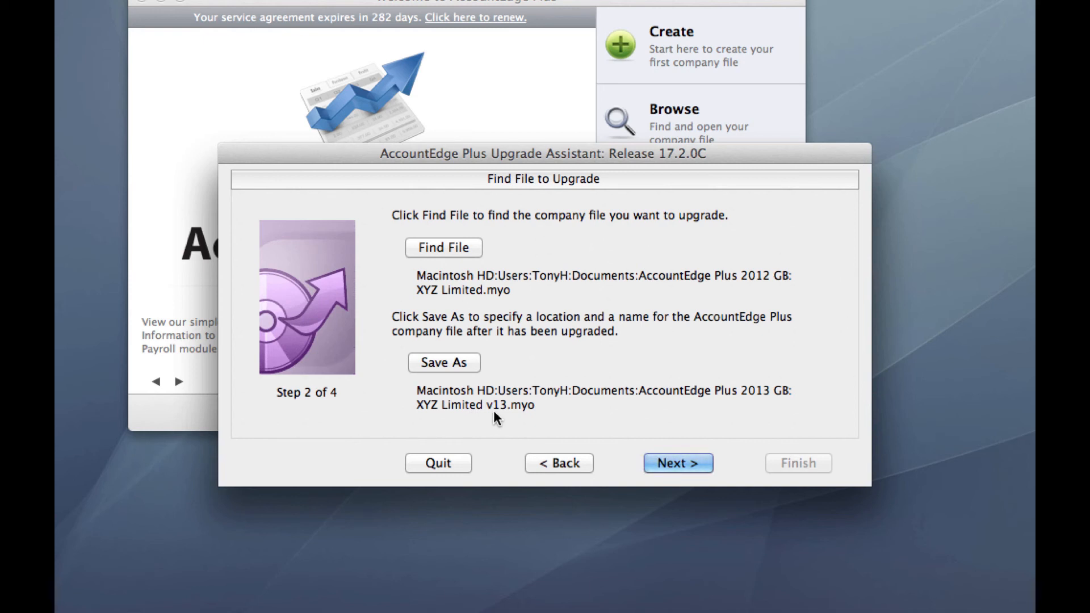
pyautogui.click(682, 463)
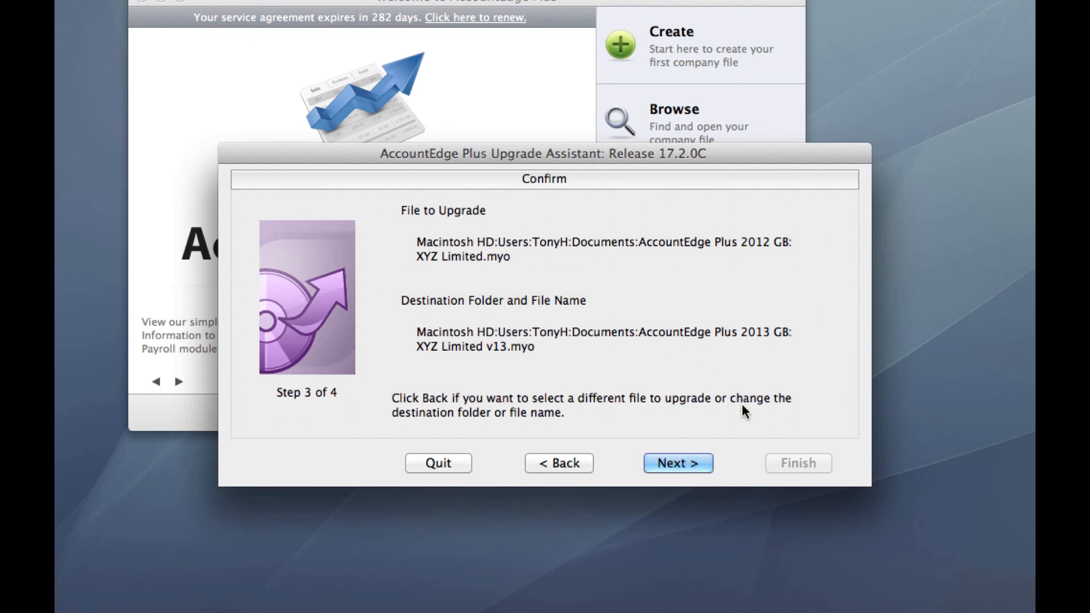
# Run the upgrade to XYZ Limited v13.myo and finish the Upgrade Assistant.
pyautogui.click(696, 463)
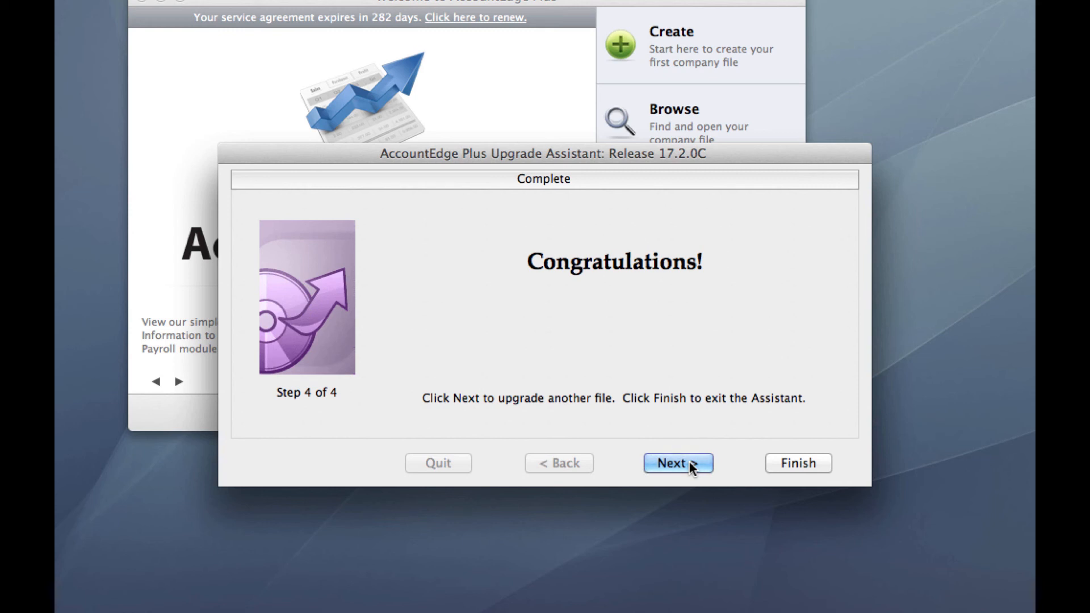
pyautogui.click(810, 459)
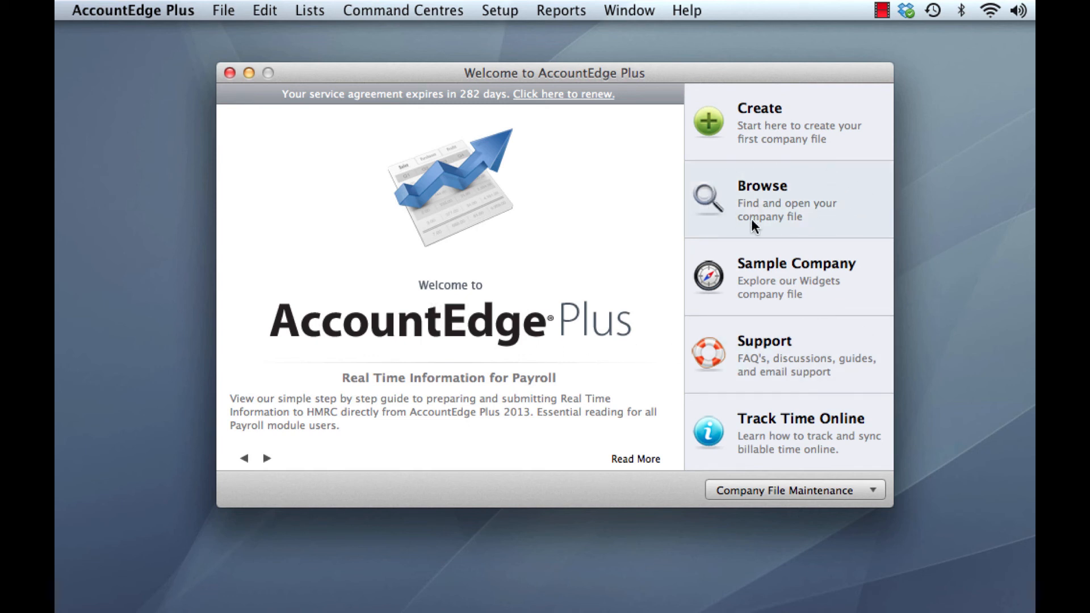
# Open XYZ Limited v13.myo from the AccountEdge Plus 2013 GB folder and sign on.
pyautogui.click(823, 213)
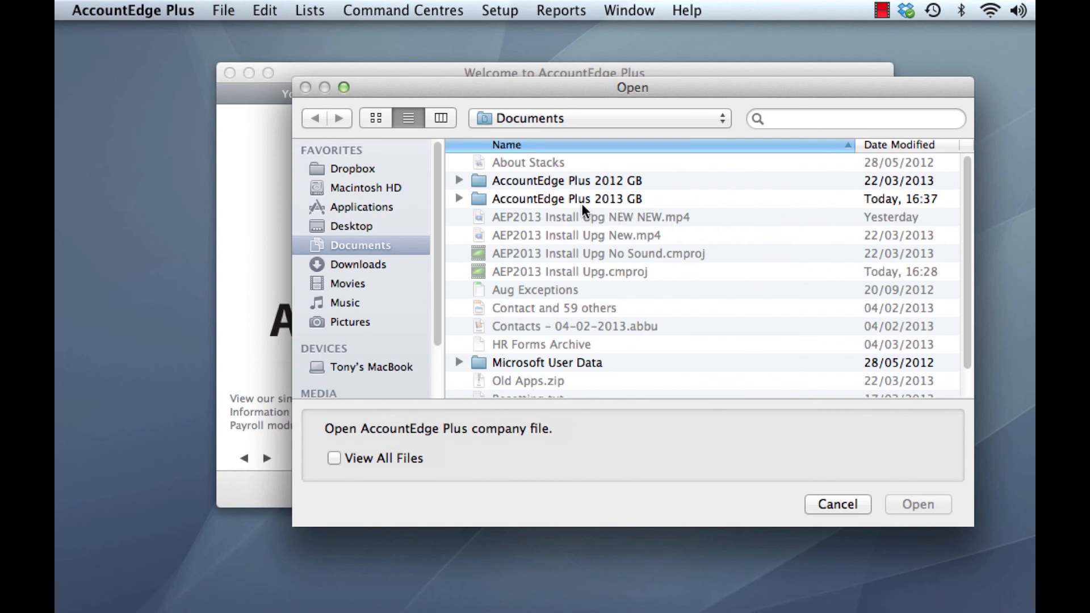
pyautogui.click(547, 199)
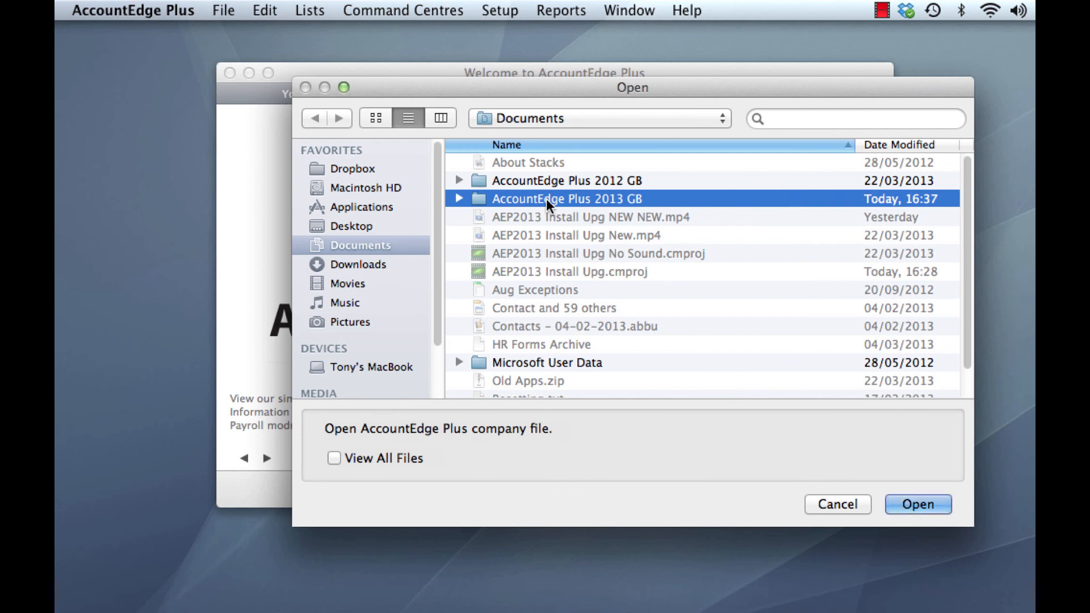
pyautogui.doubleClick(546, 199)
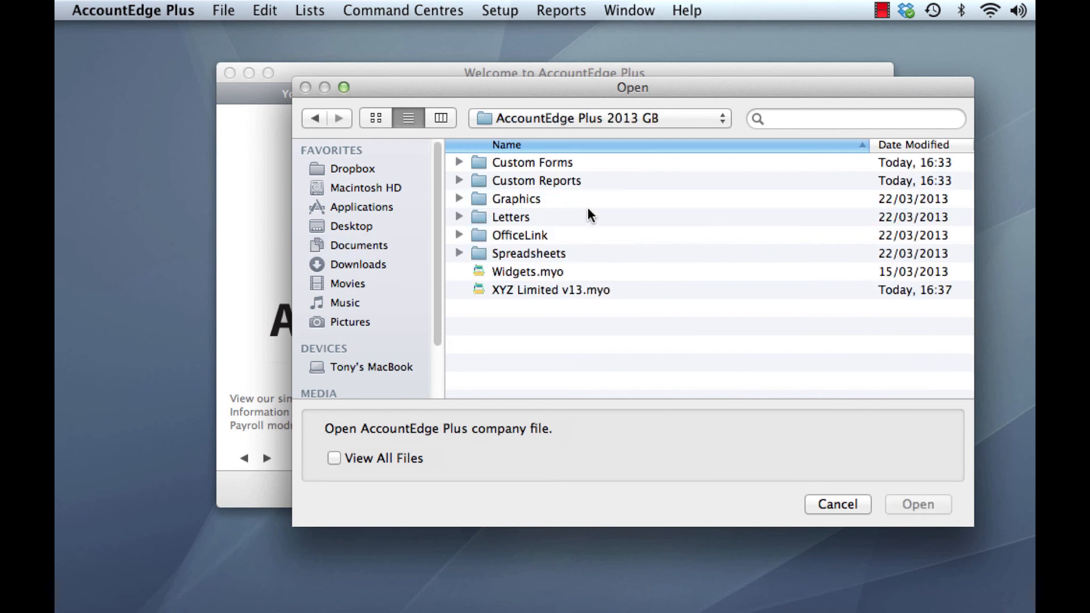
pyautogui.click(577, 291)
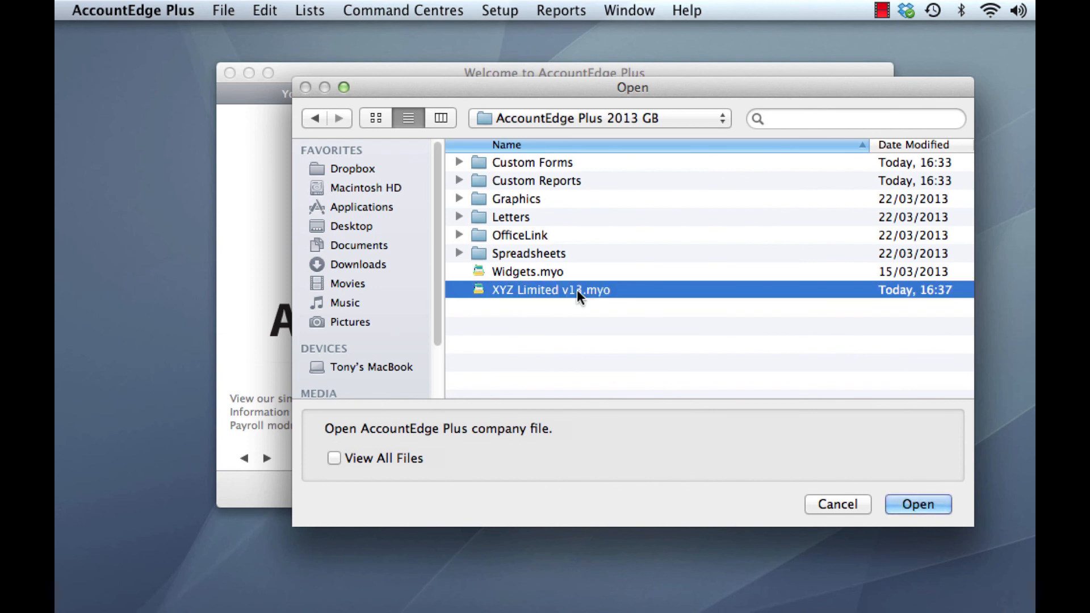
pyautogui.click(925, 504)
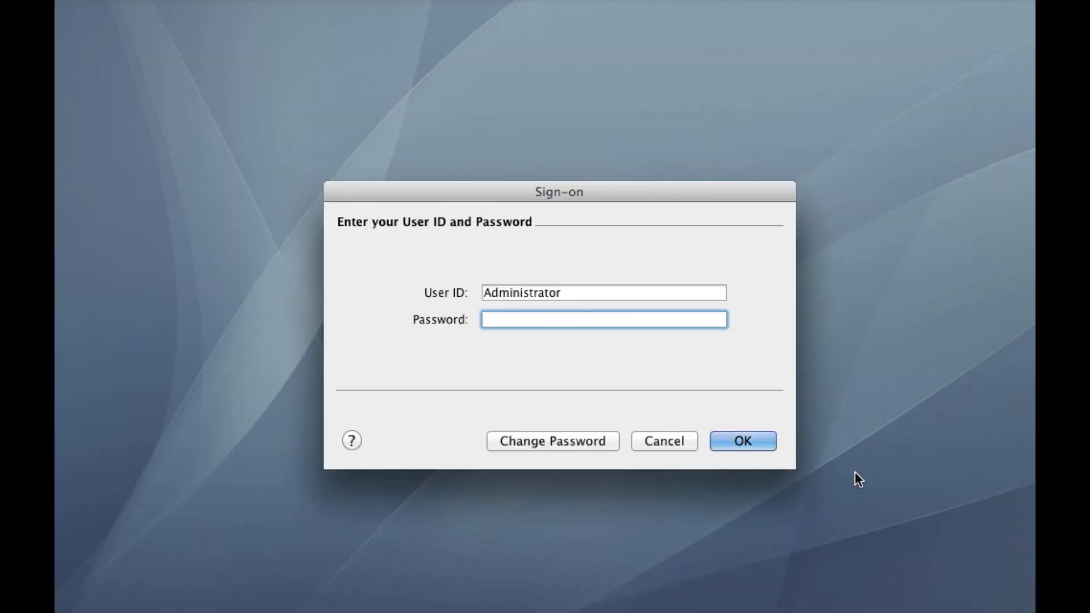
pyautogui.click(744, 441)
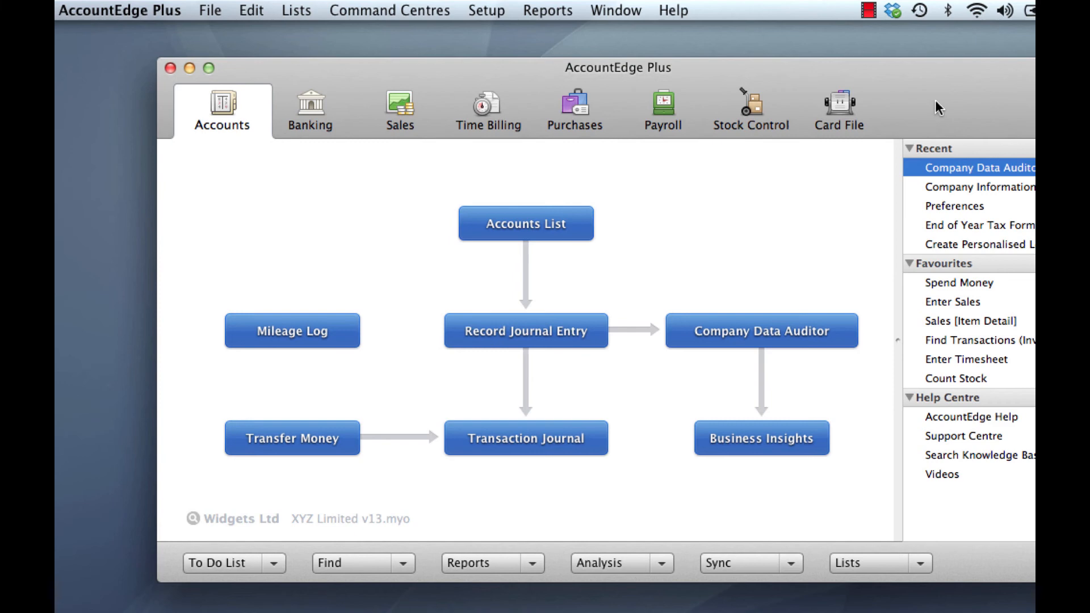
pyautogui.moveTo(935, 100); pyautogui.dragTo(852, 110)
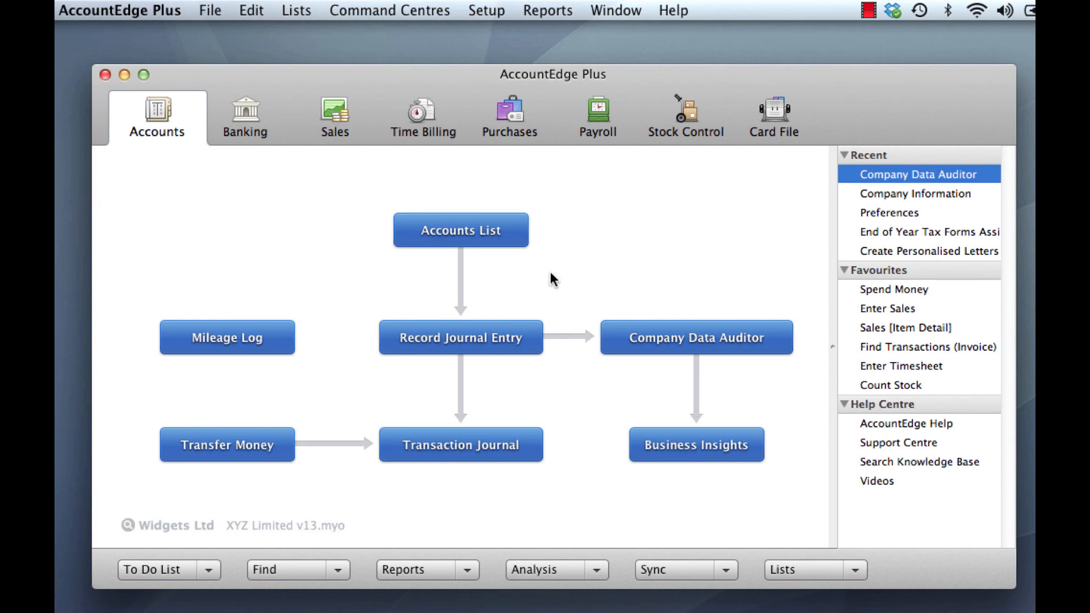
pyautogui.click(115, 11)
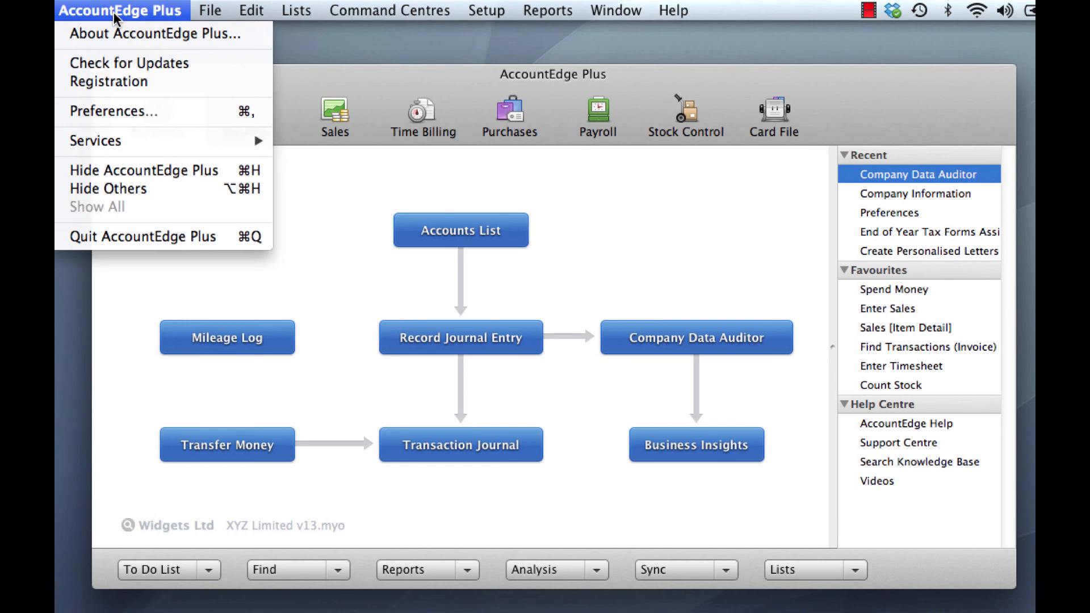
pyautogui.click(165, 35)
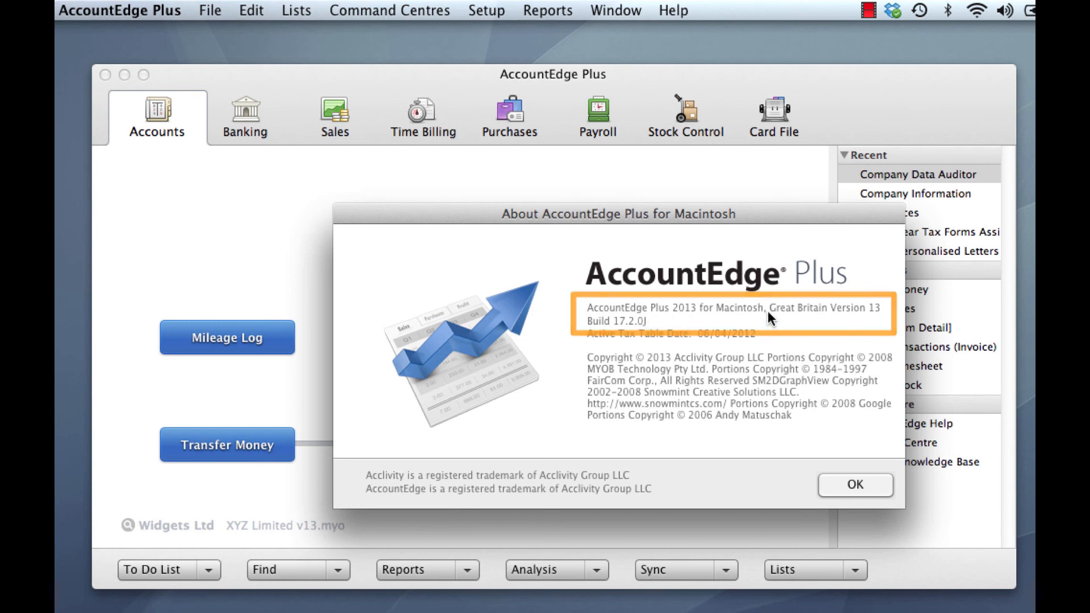
pyautogui.click(856, 485)
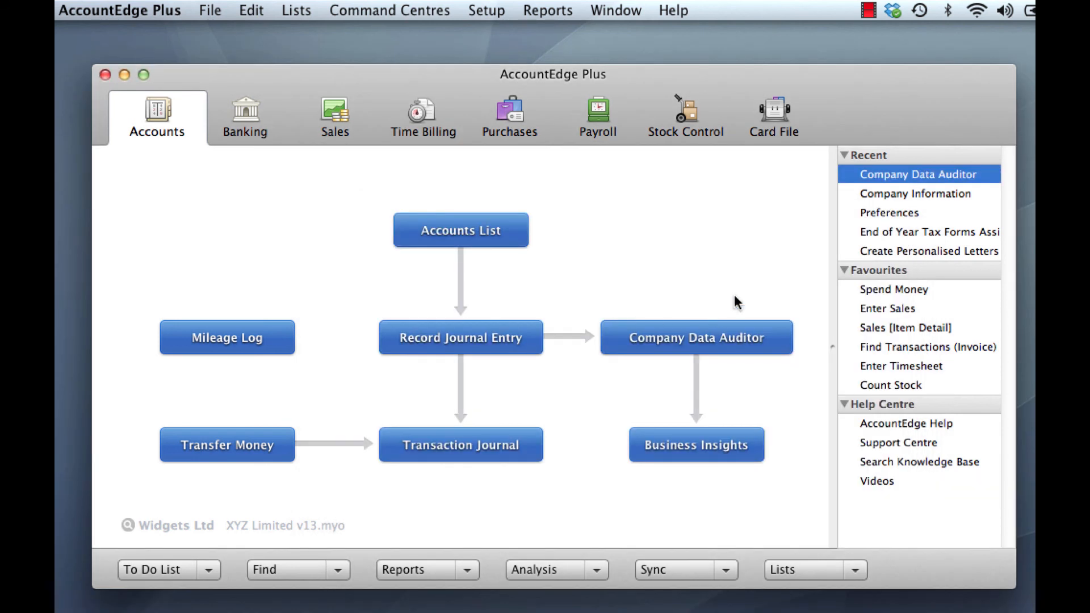
pyautogui.click(492, 11)
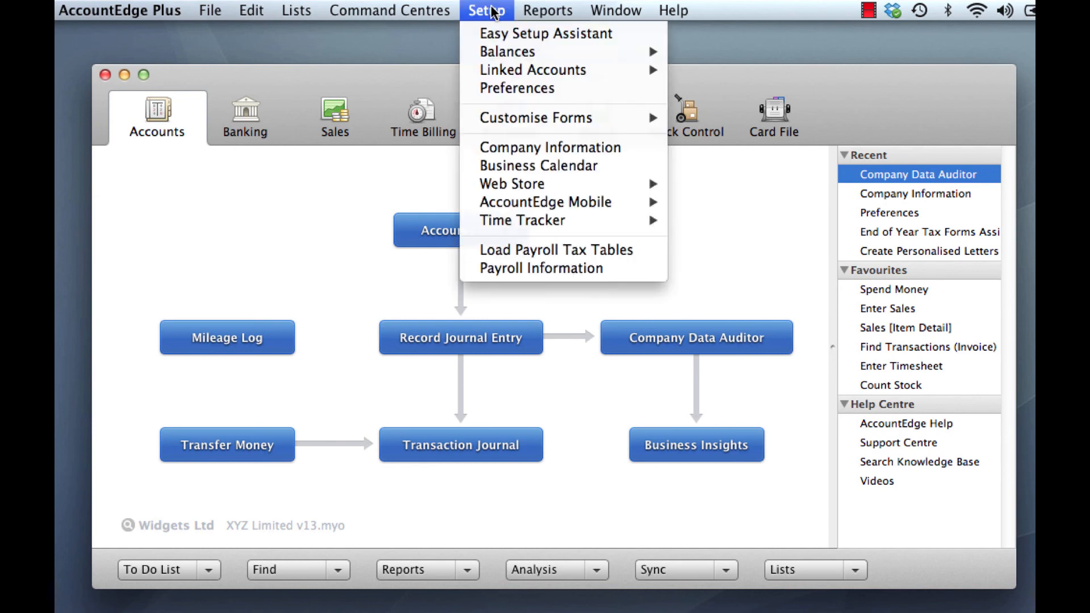
pyautogui.click(544, 90)
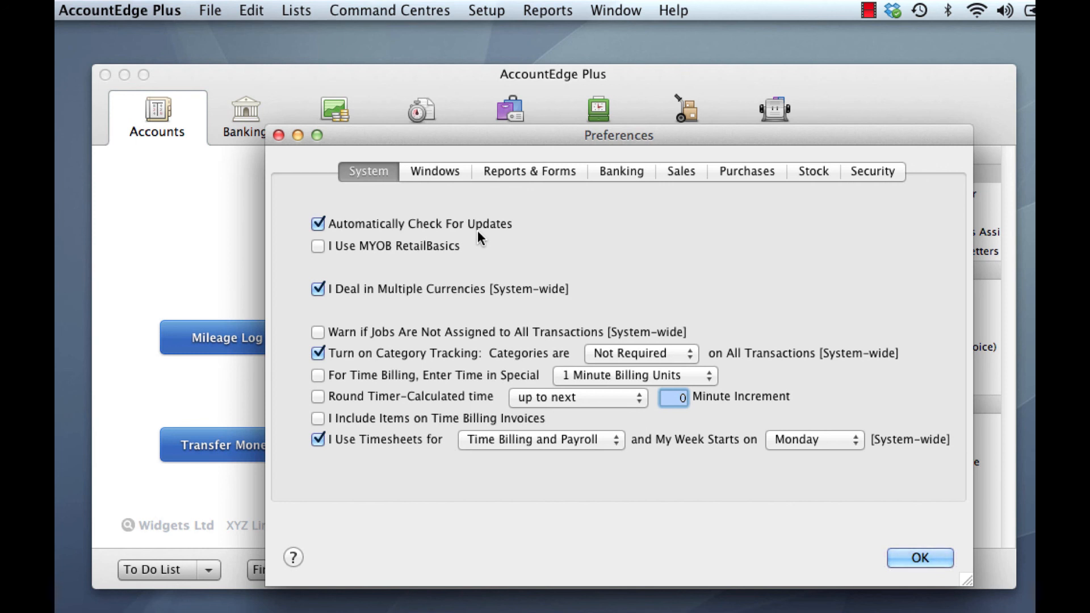
pyautogui.click(920, 560)
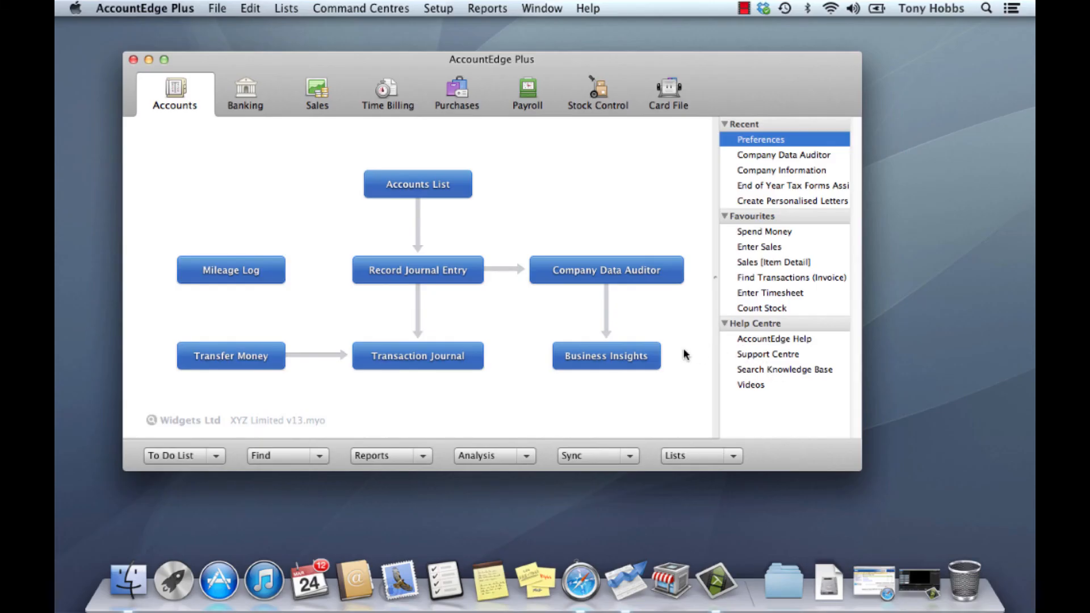